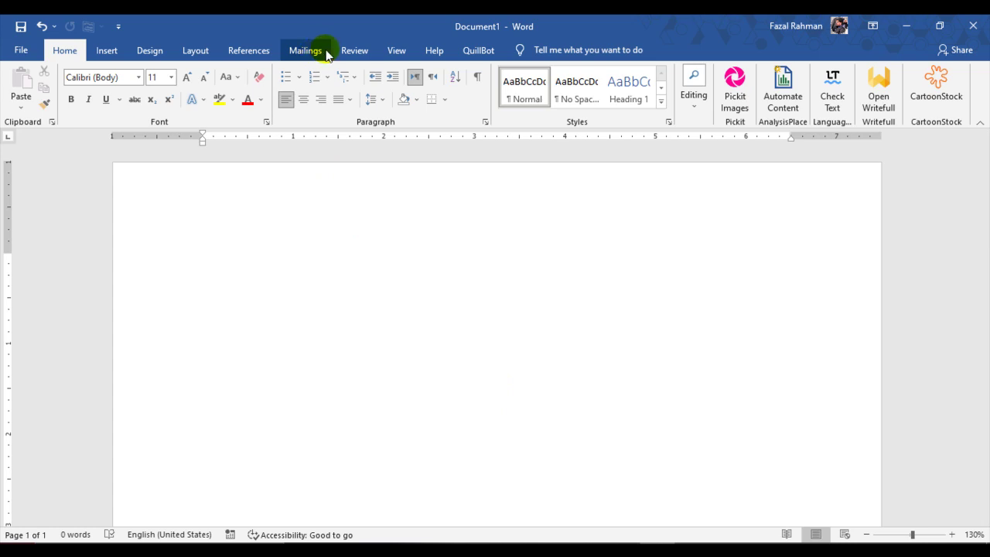
Switch the ribbon to the Review tab for blank Document1.
left_click(352, 52)
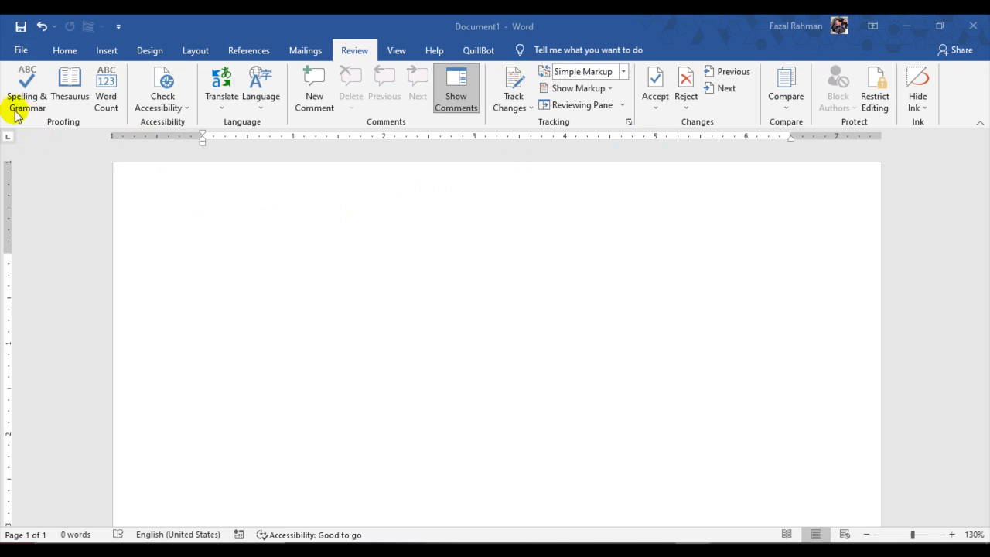
Generate three paragraphs of sample text with =rand(3).
left_click(263, 228)
type("=rand")
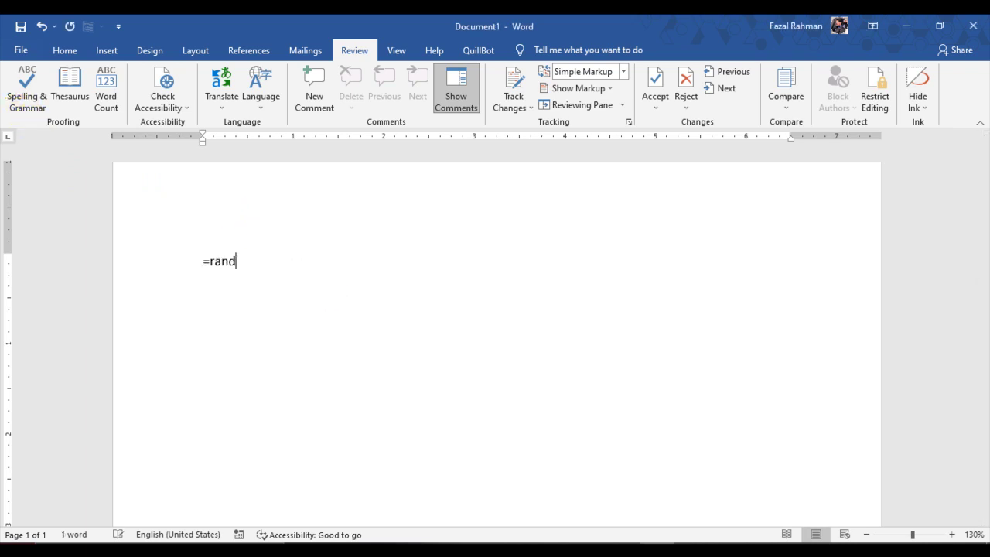
type("(3")
key("Return")
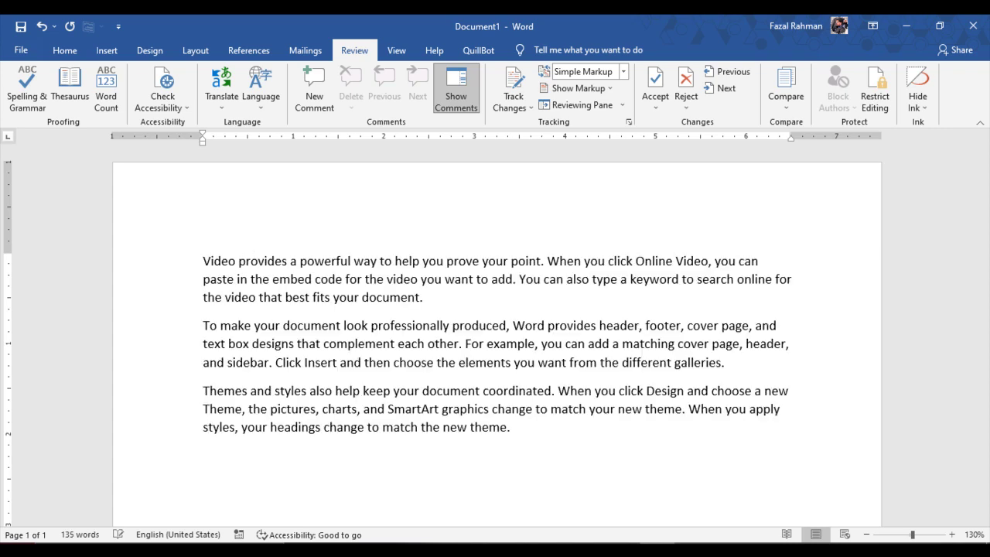
Misspell best, video, prove, can and example by deleting one letter from each.
left_click(300, 297)
key("BackSpace")
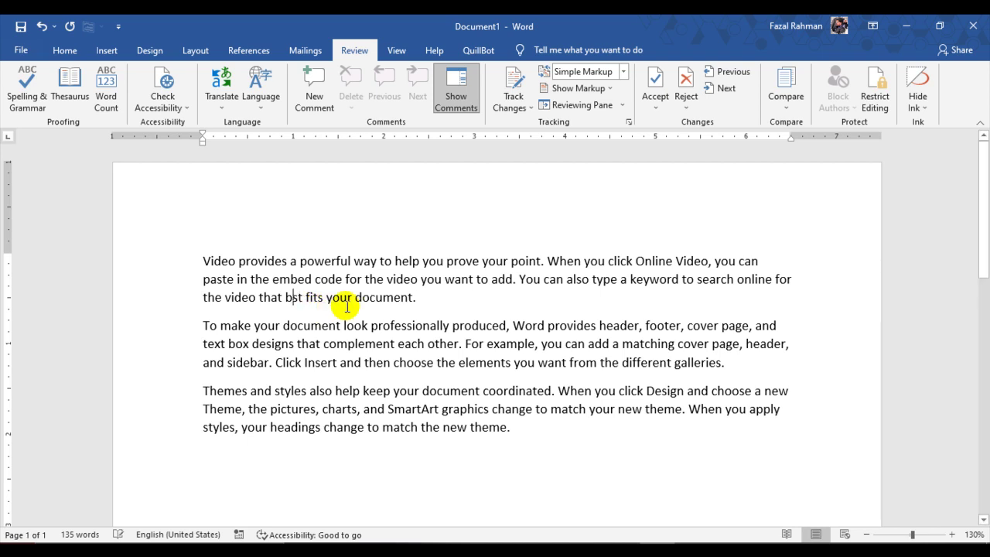
left_click(412, 279)
key("BackSpace")
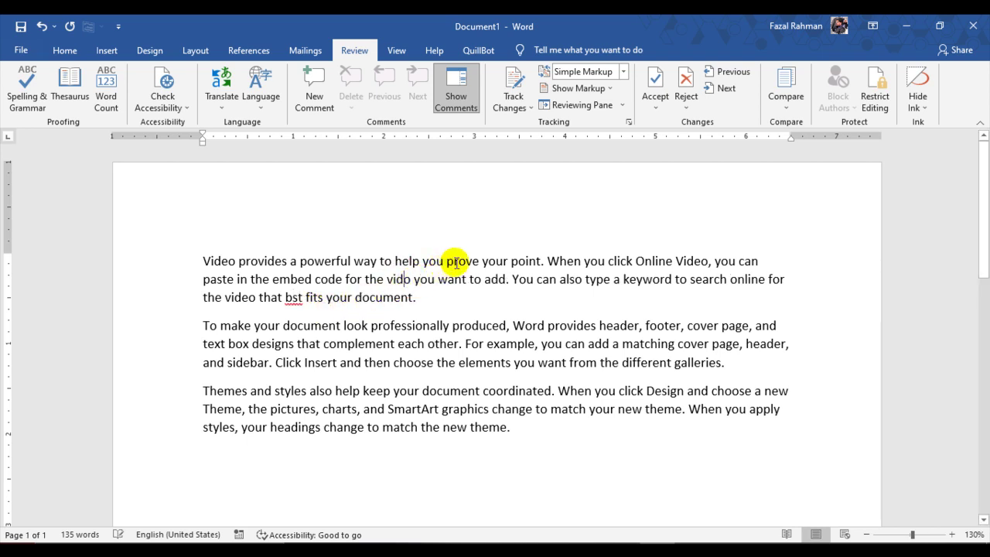
left_click(458, 261)
key("BackSpace")
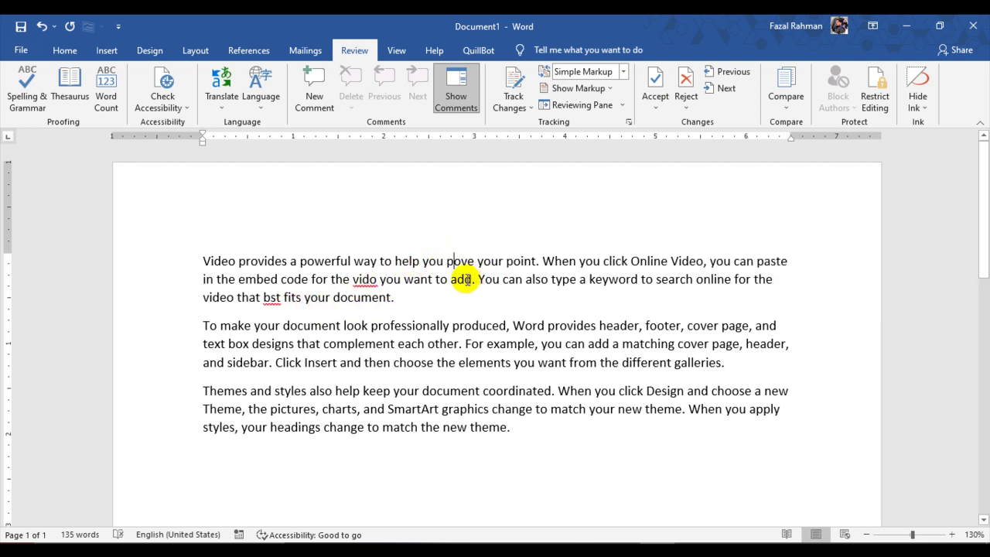
left_click(464, 279)
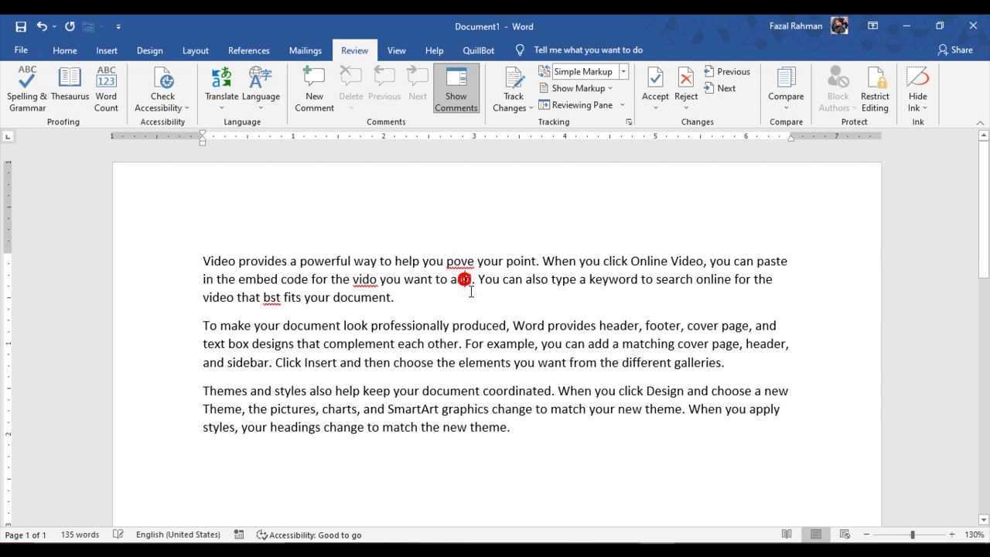
left_click(516, 280)
key("BackSpace")
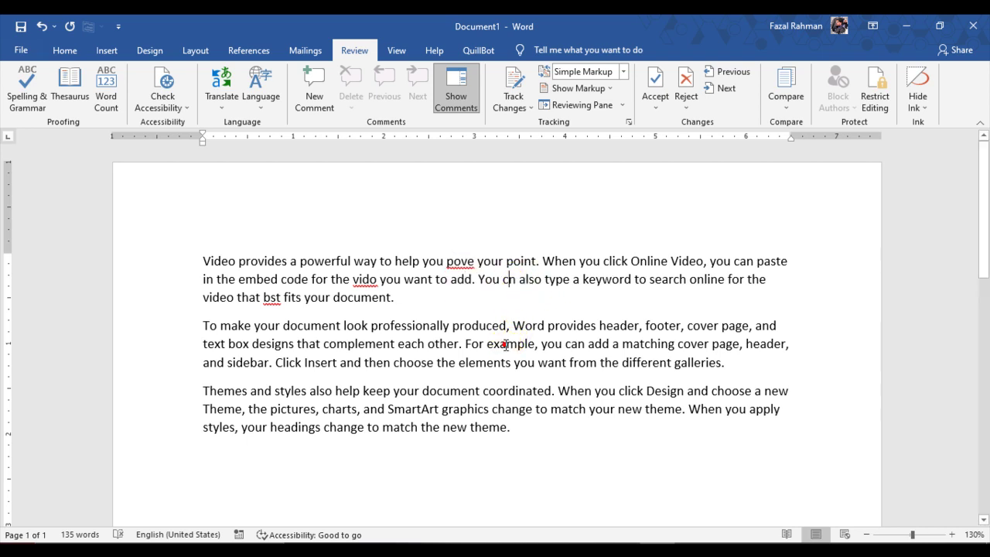
left_click(505, 345)
key("BackSpace")
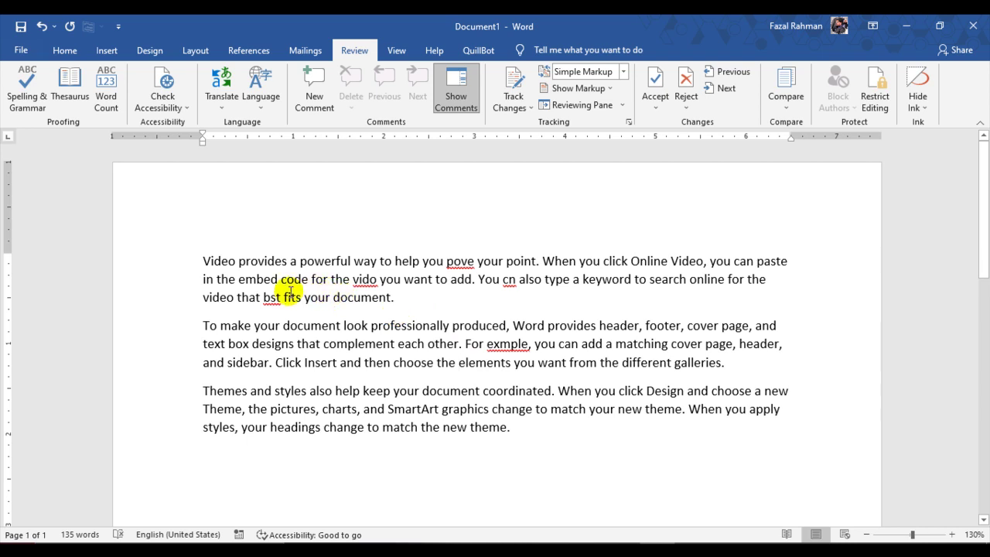
left_click(459, 362)
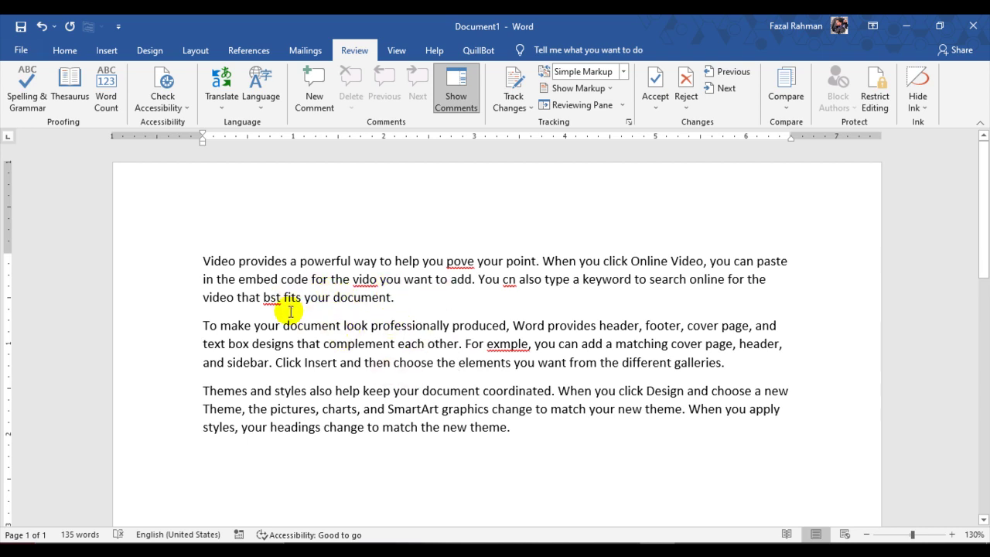
Run Spelling & Grammar, accepting the corrections prove, video, can, best and example.
left_click(25, 92)
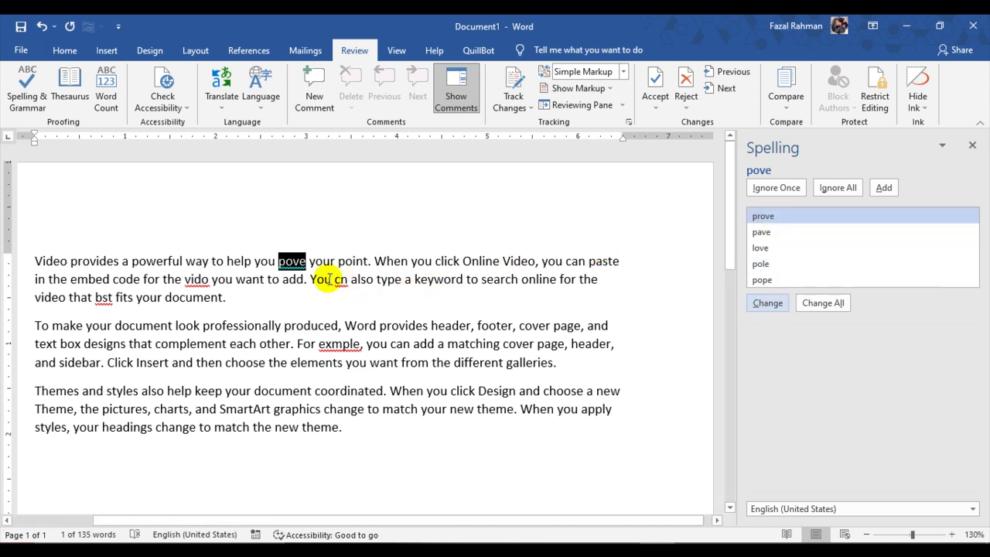
left_click(766, 306)
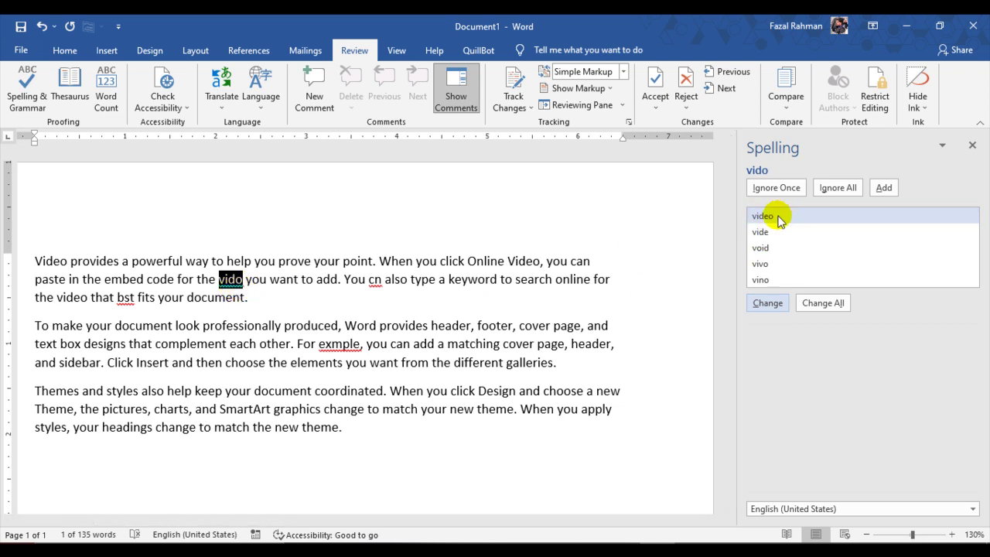
left_click(766, 303)
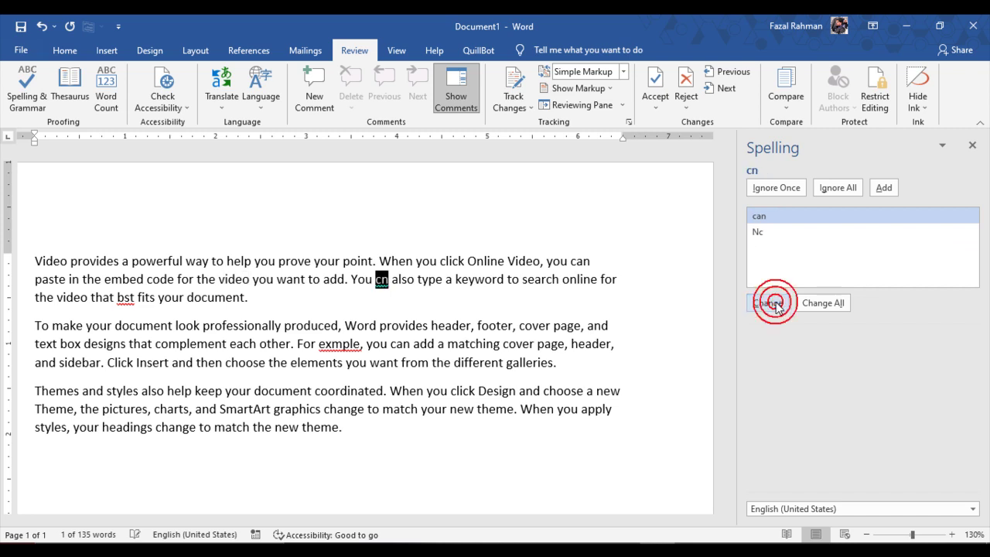
left_click(766, 303)
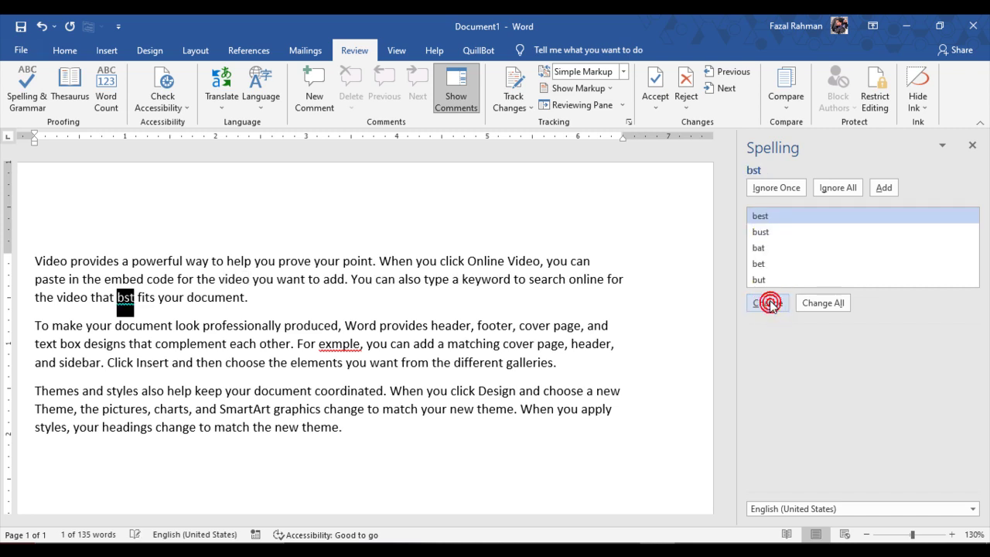
left_click(766, 304)
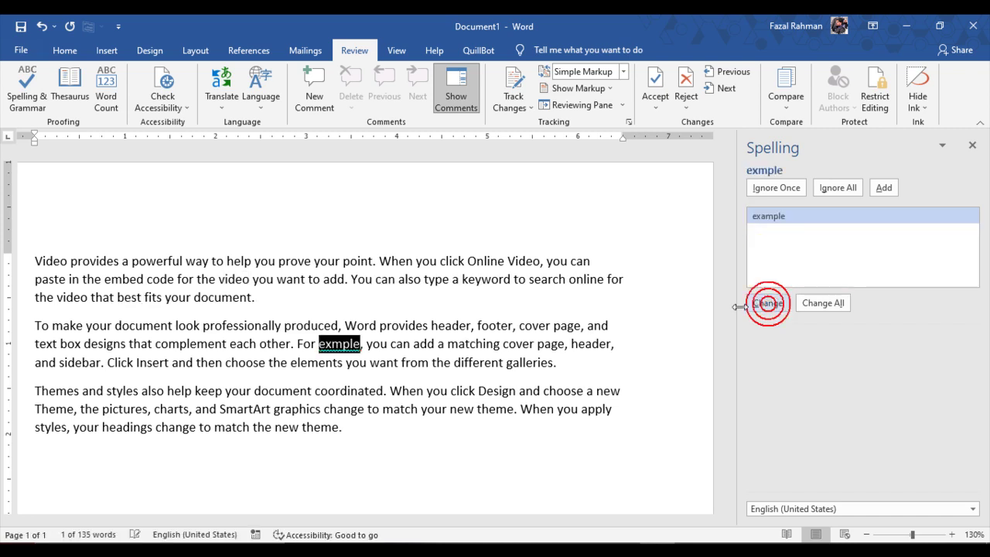
left_click(770, 303)
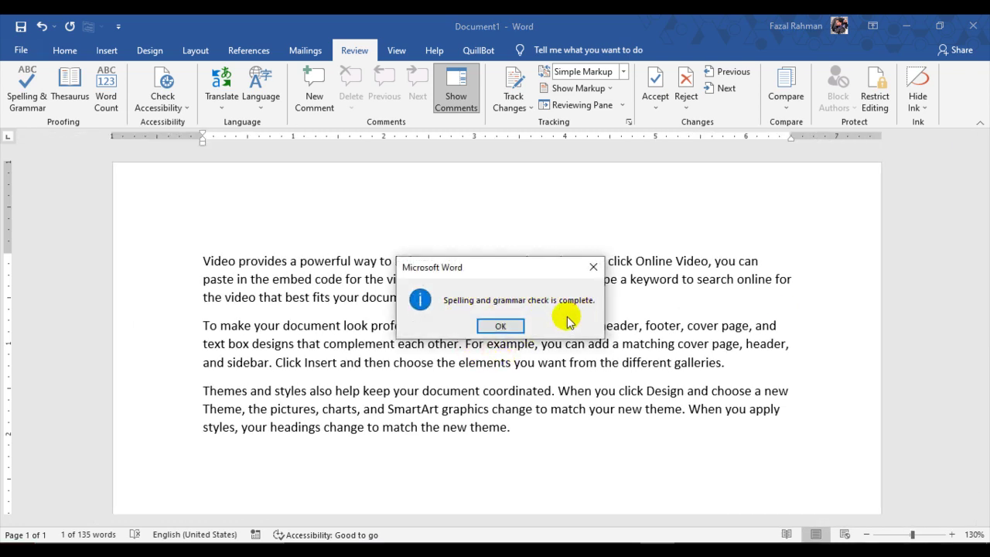
left_click(501, 326)
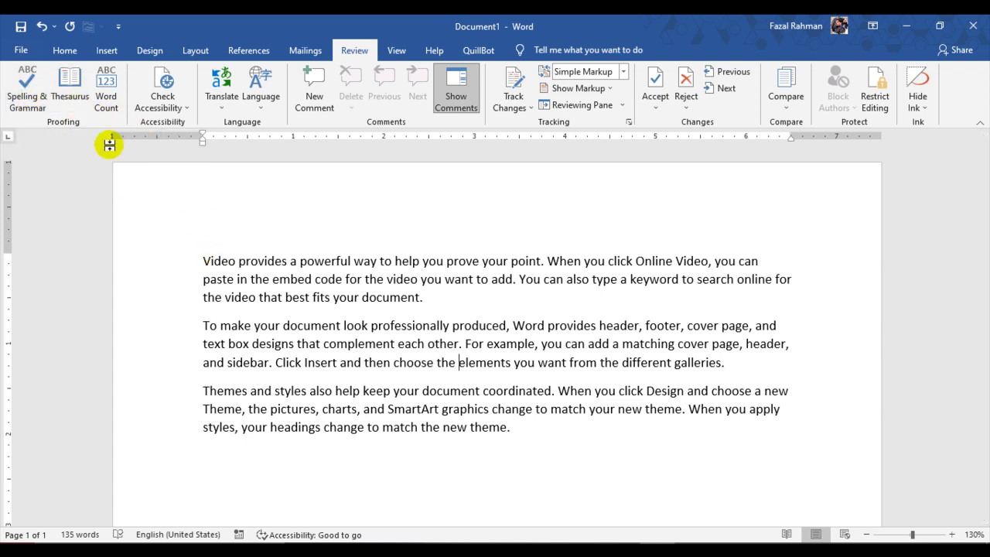
Replace 'powerful' with the Thesaurus synonym 'dominant' in the first sentence.
left_click(265, 261)
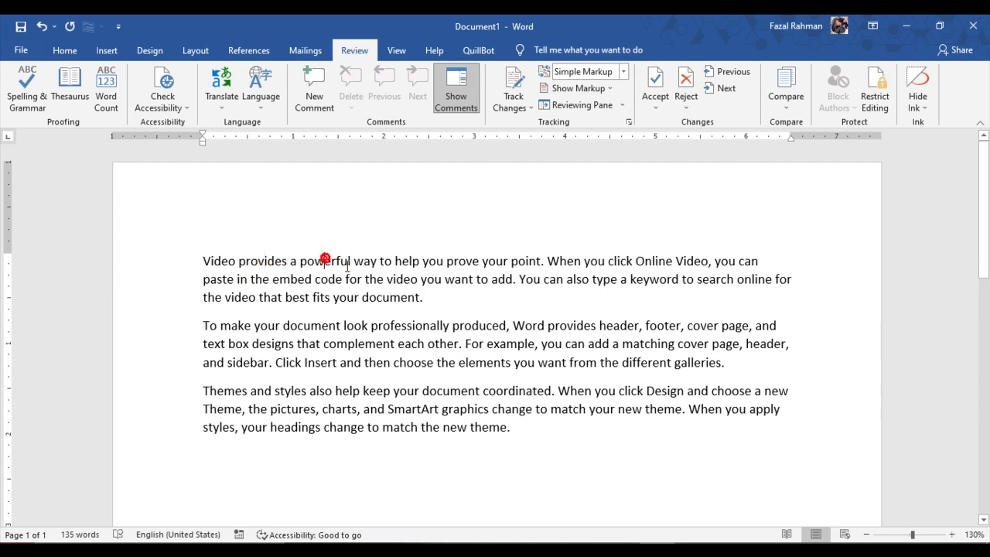
left_click(363, 261)
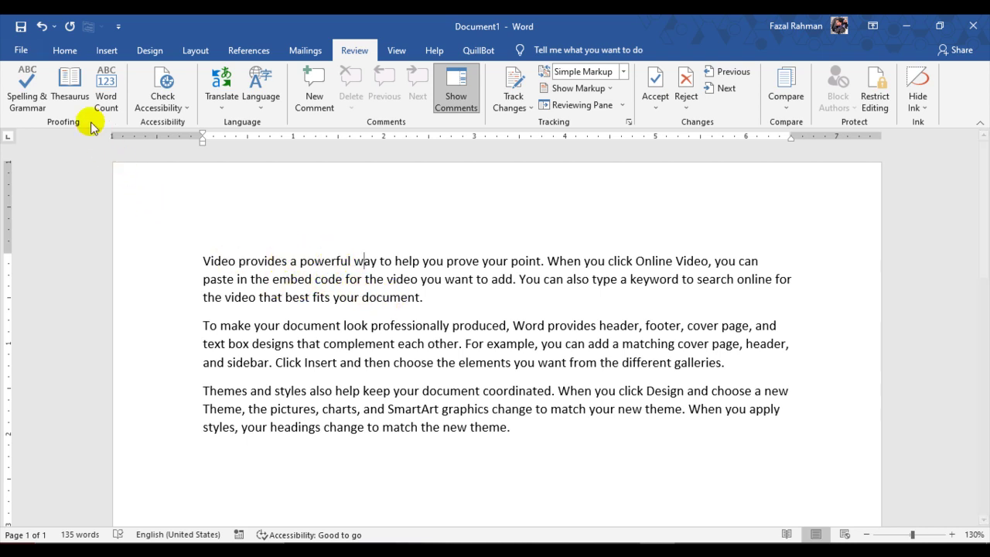
double_click(321, 263)
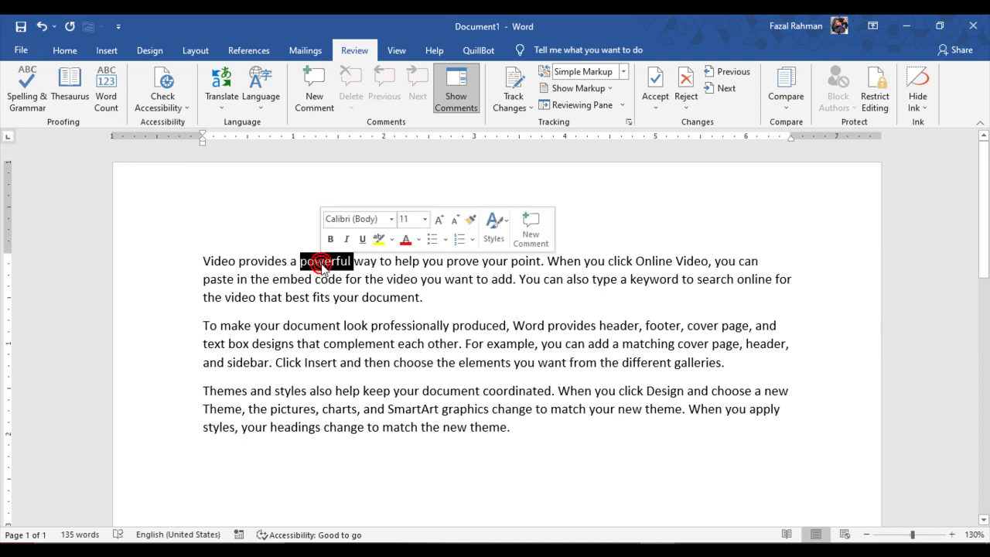
left_click(73, 100)
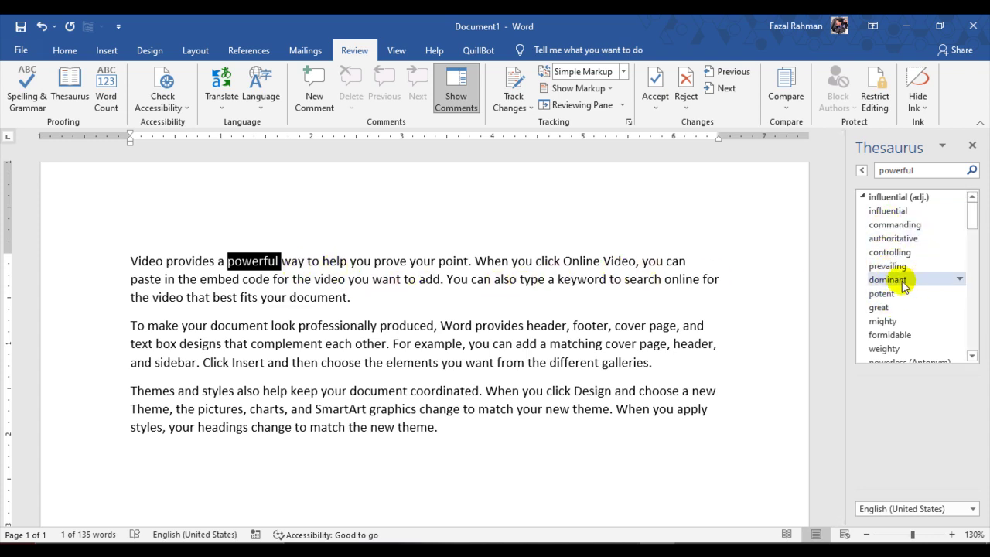
left_click(960, 280)
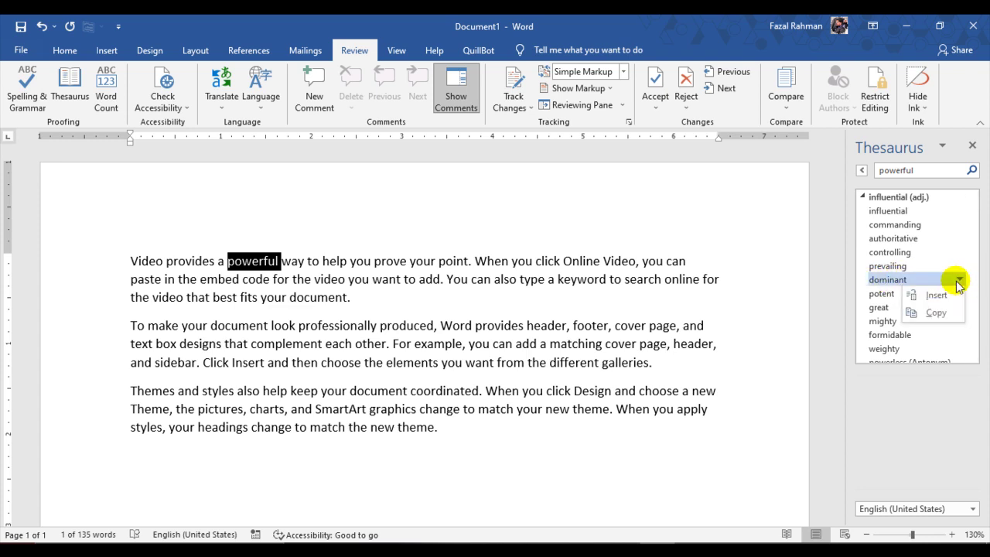
left_click(937, 296)
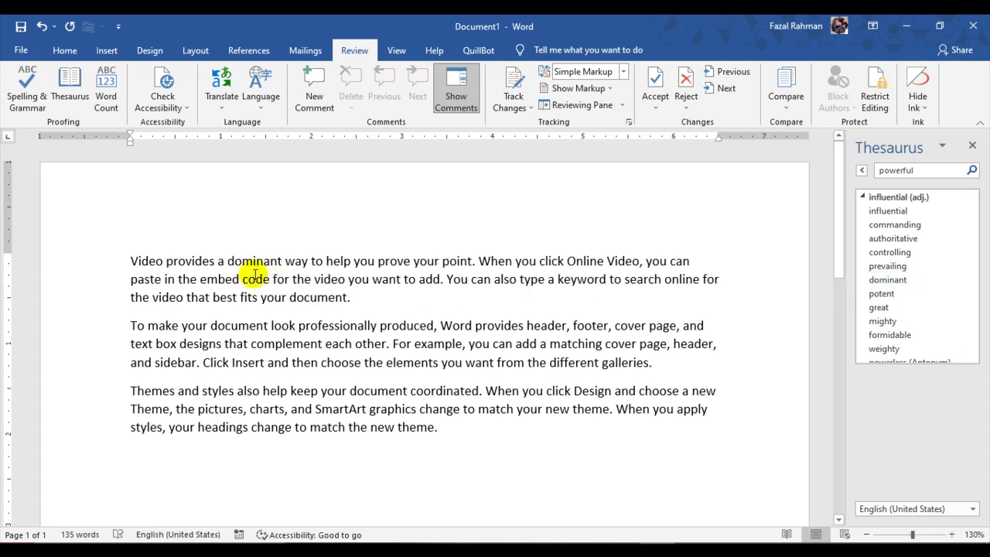
Look up 'provides' in the Thesaurus and choose the synonym 'offers'.
double_click(190, 262)
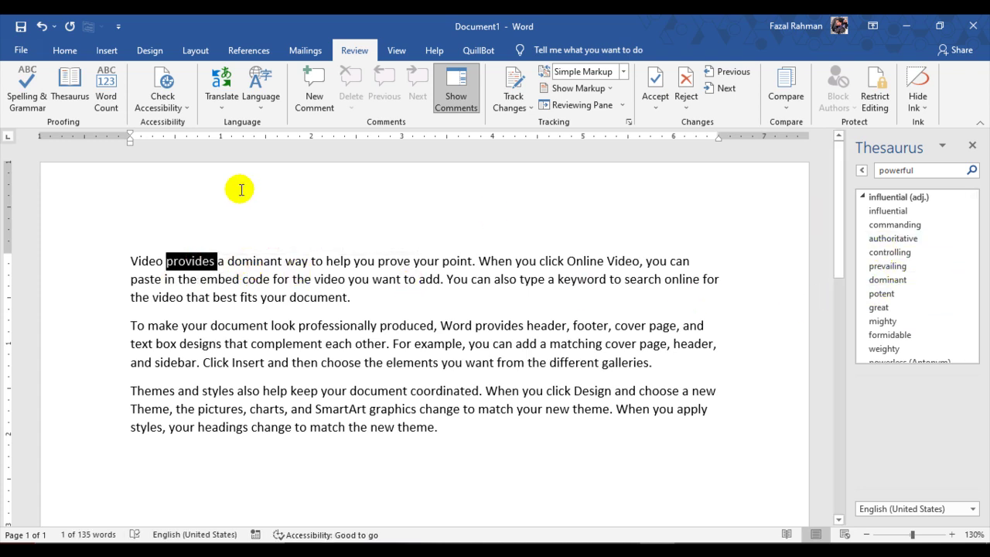
left_click(73, 85)
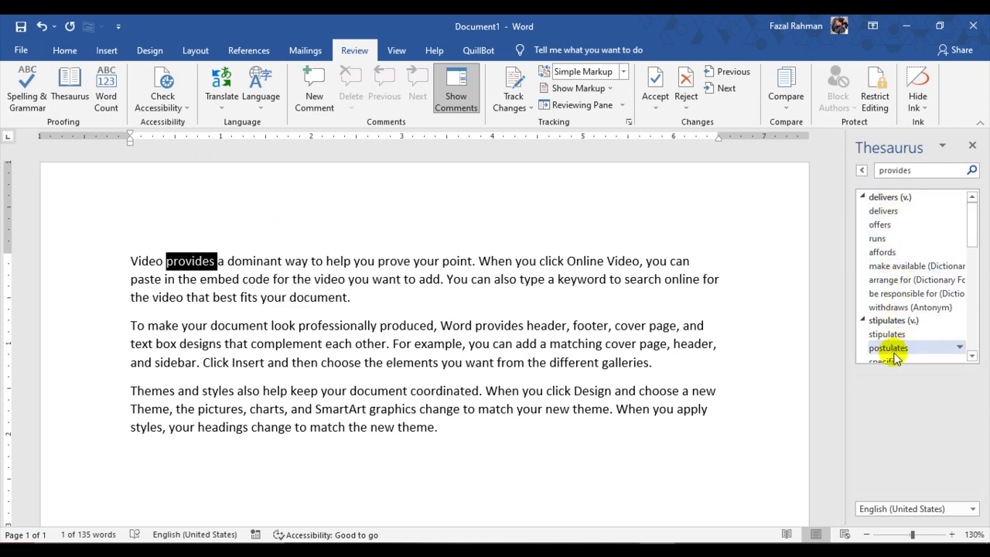
left_click(960, 226)
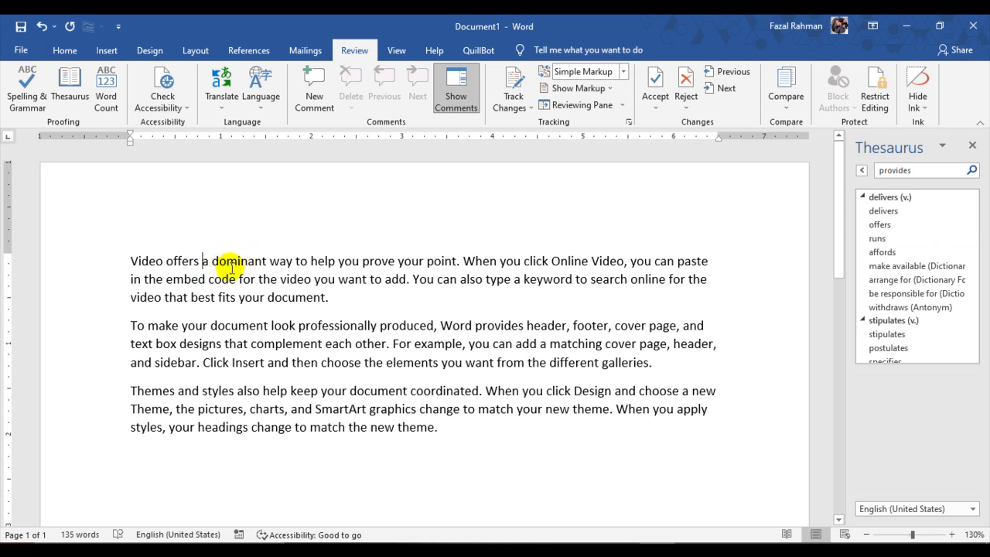
Close the Thesaurus and review Word Count: 135 words, 647 characters without spaces.
left_click(973, 147)
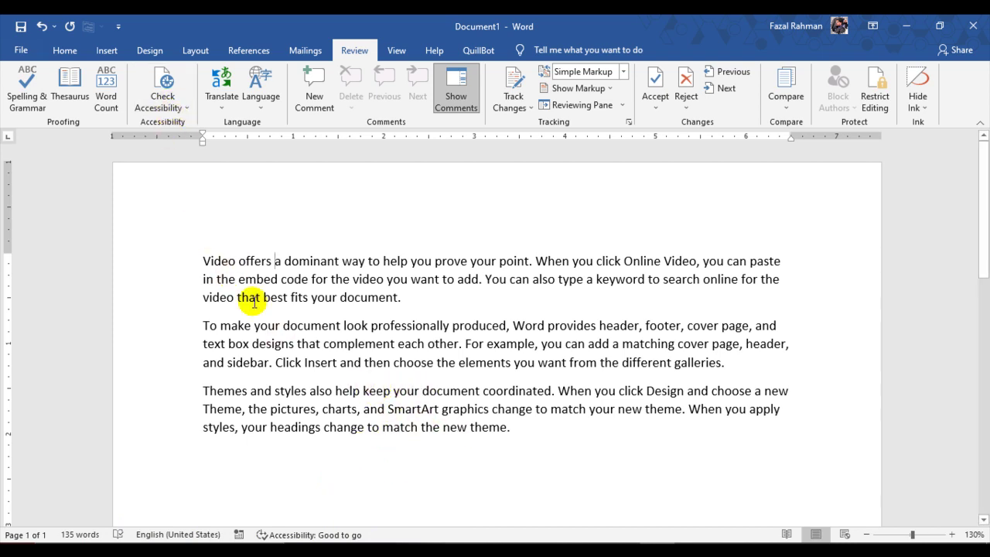
left_click(107, 100)
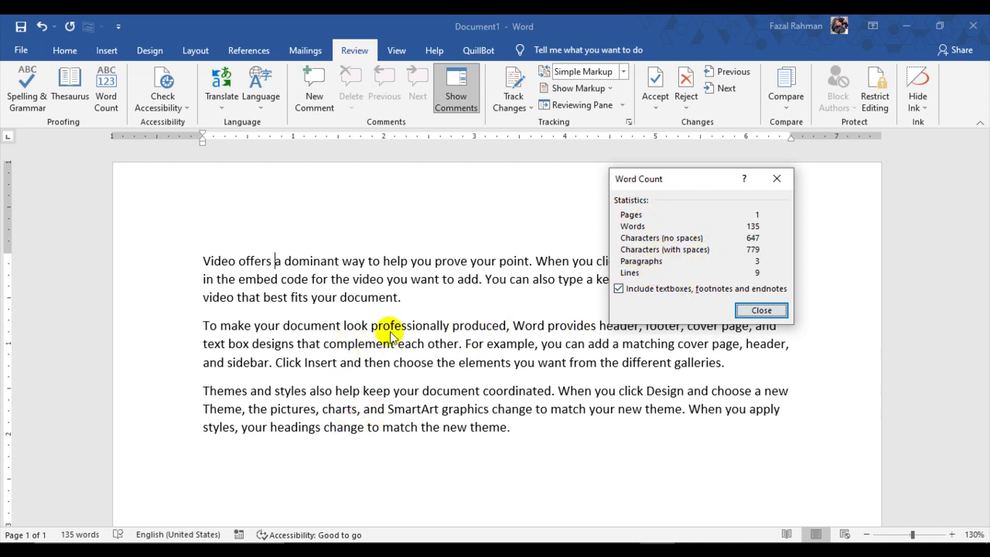
left_click(761, 310)
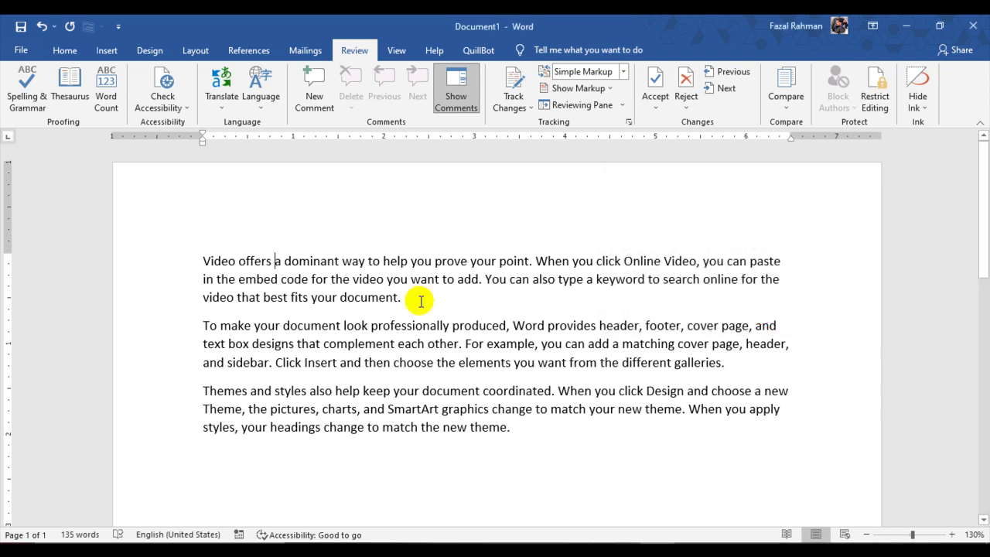
Open the Check Accessibility dropdown on the Review tab.
left_click(187, 108)
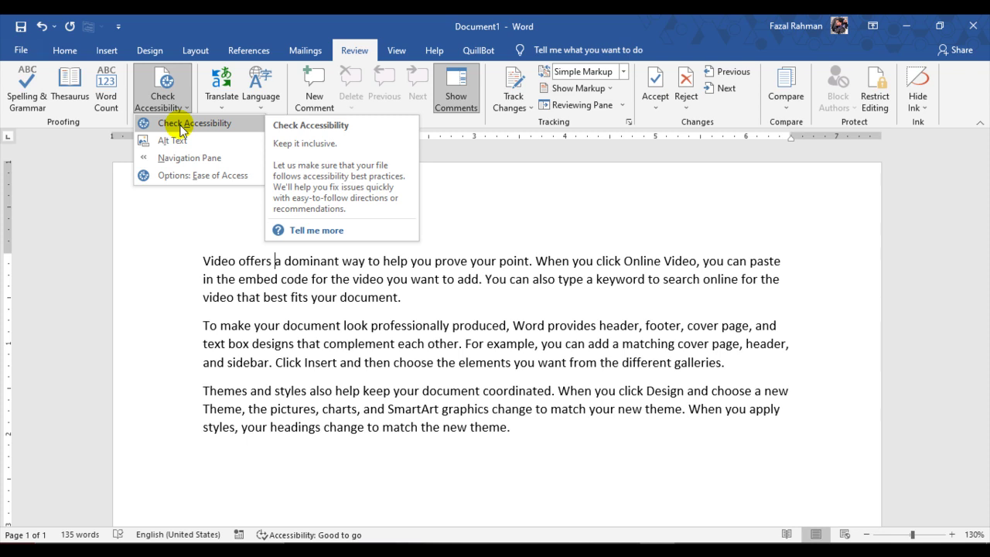
Run Check Accessibility, close its results, and reopen the accessibility options list.
left_click(183, 126)
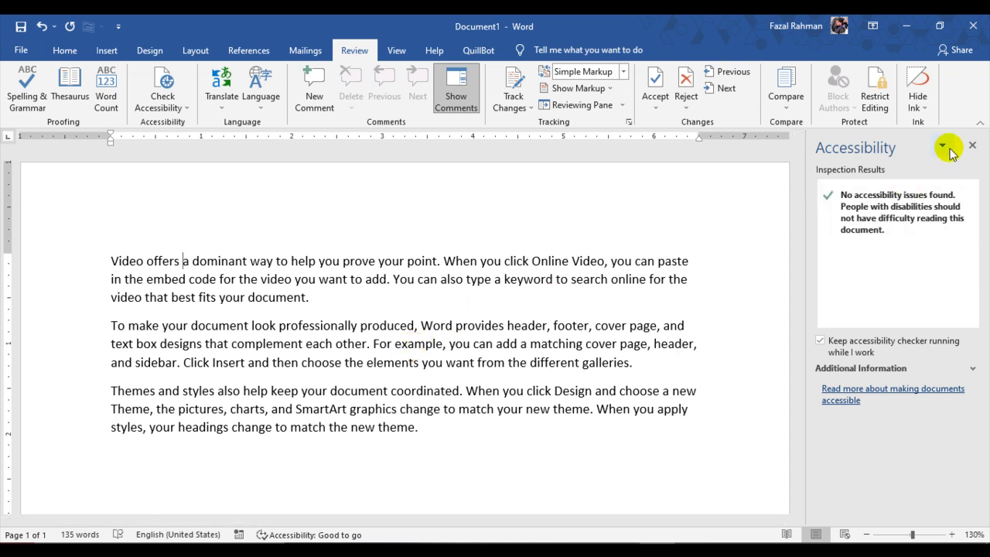
left_click(972, 144)
left_click(186, 109)
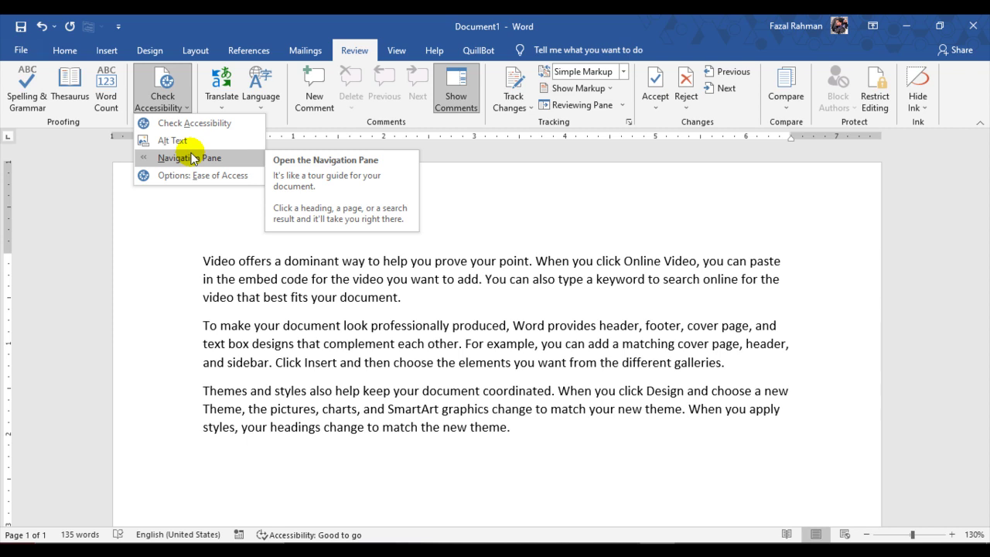
Open the Navigation Pane and browse its Pages and Results views.
left_click(192, 159)
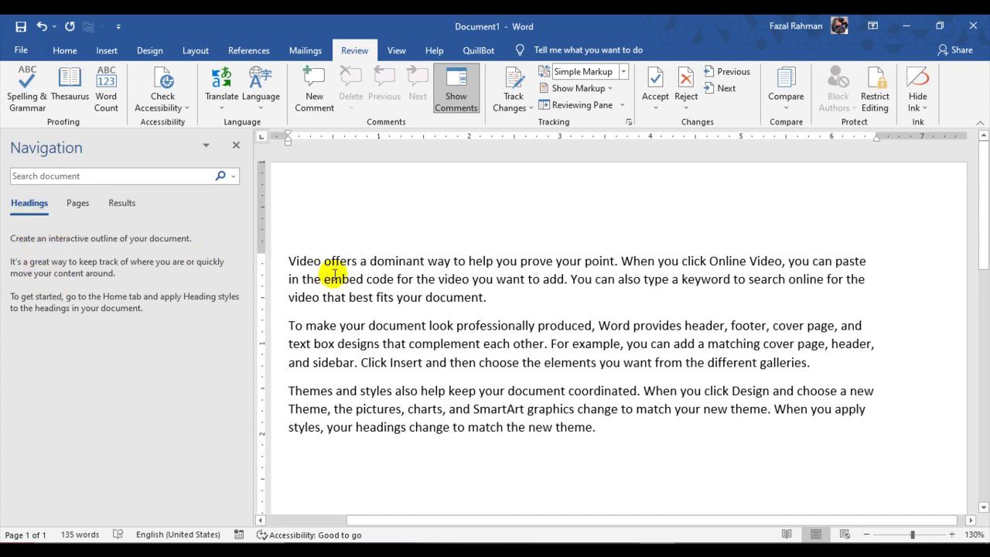
left_click(77, 203)
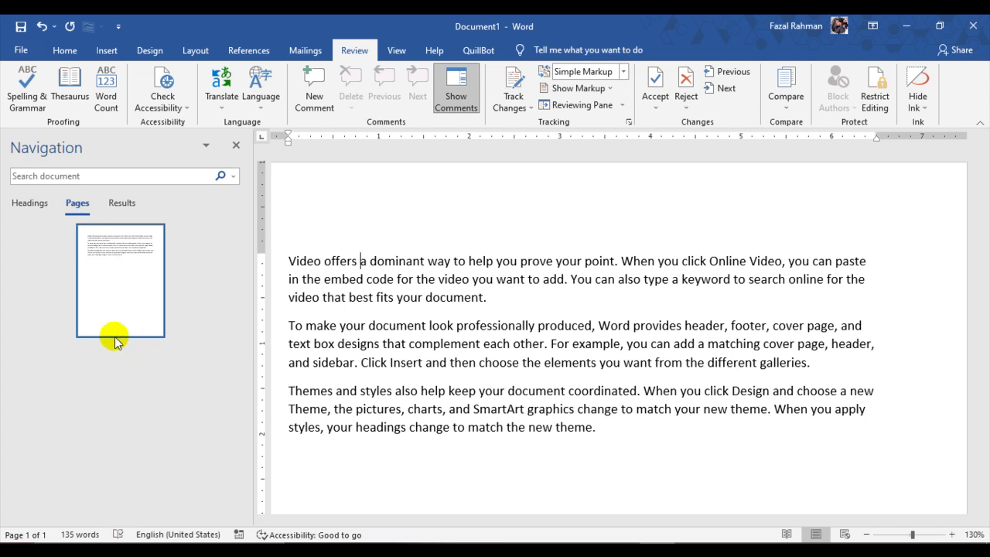
left_click(130, 203)
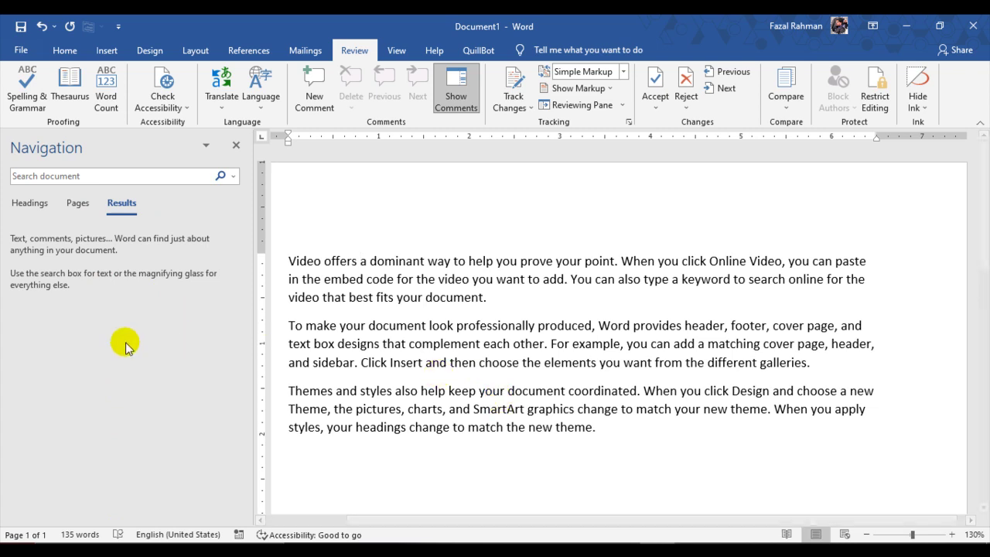
Insert a new first line reading 'Pakistan' above the 'Video' paragraph.
left_click(285, 263)
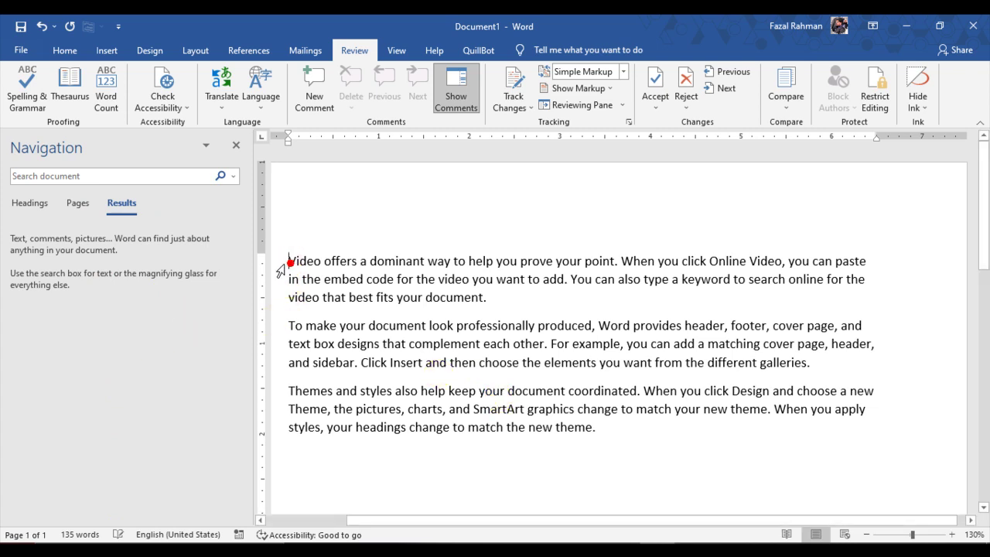
left_click(27, 203)
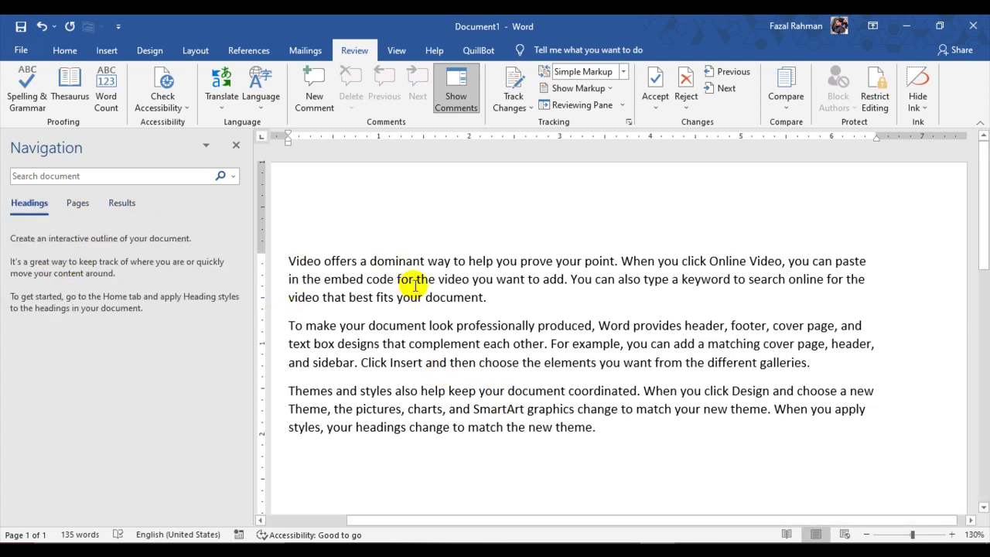
key("Return")
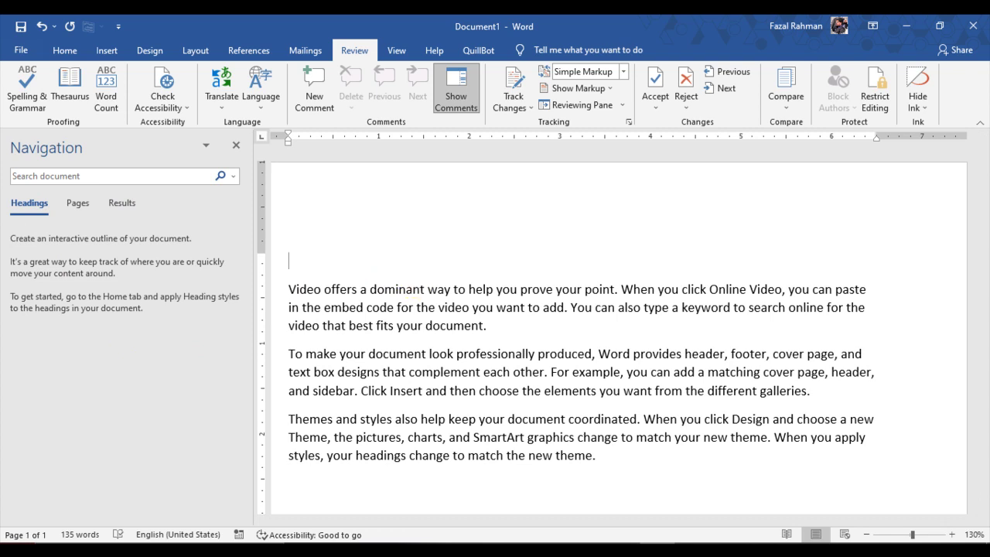
type("Pakistan")
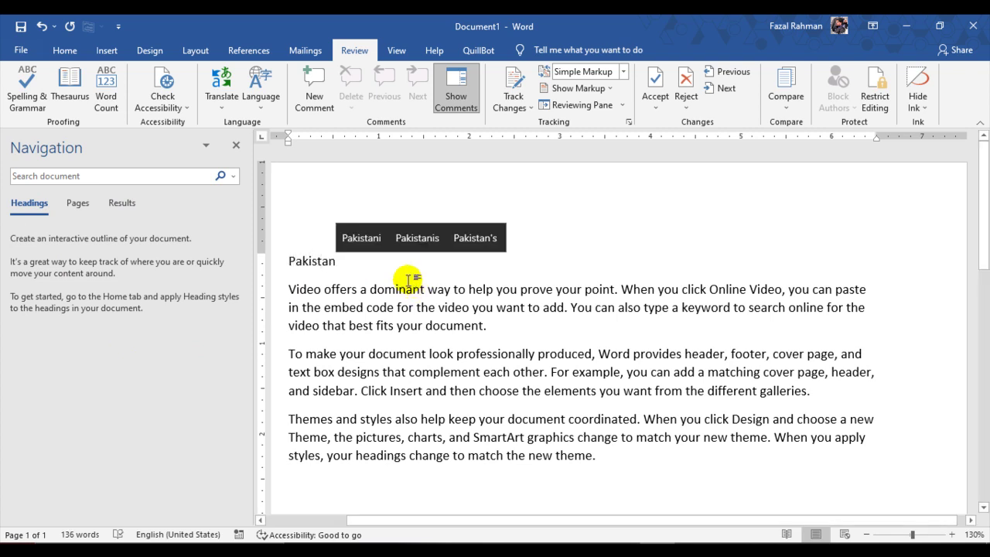
Apply Heading 1 to 'Pakistan' and close the Navigation pane.
left_click(65, 50)
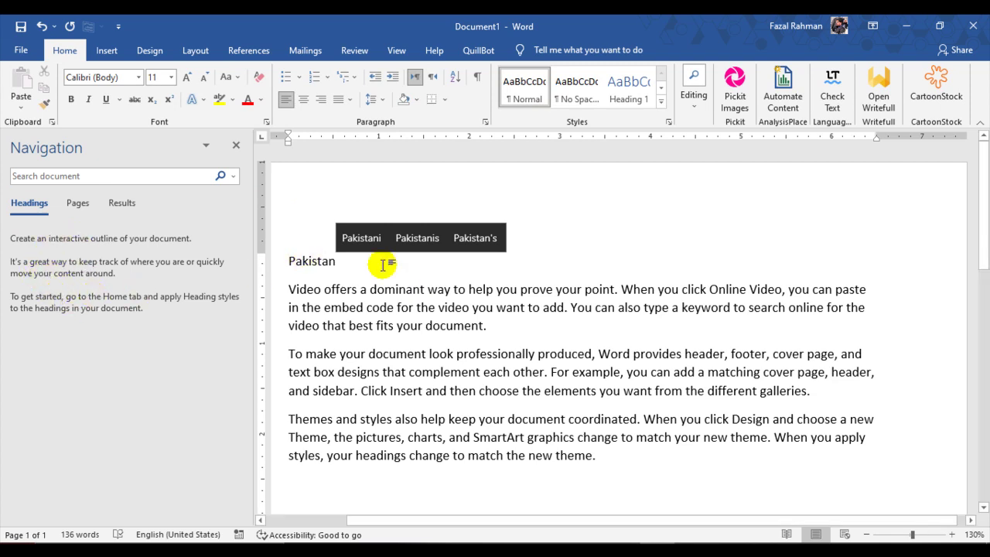
left_click(631, 99)
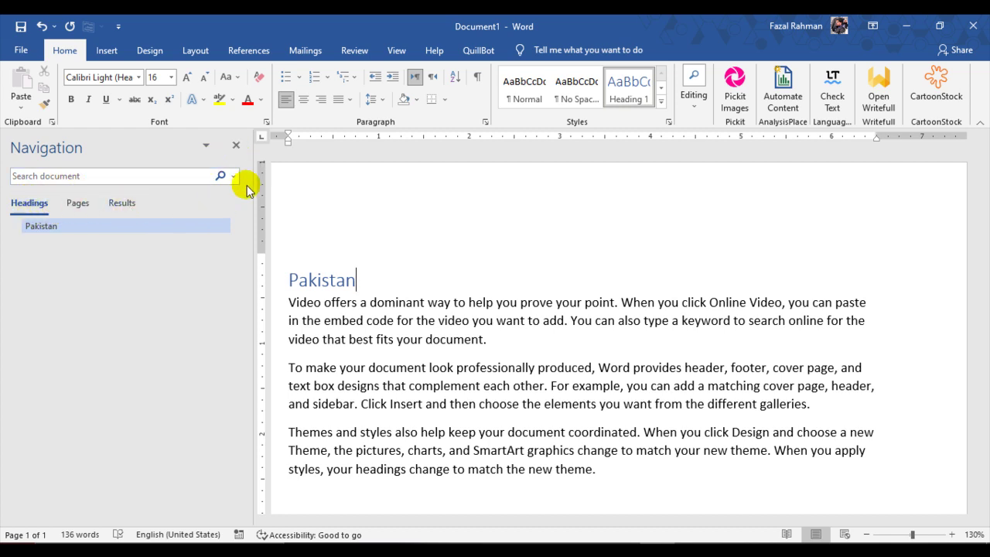
left_click(236, 147)
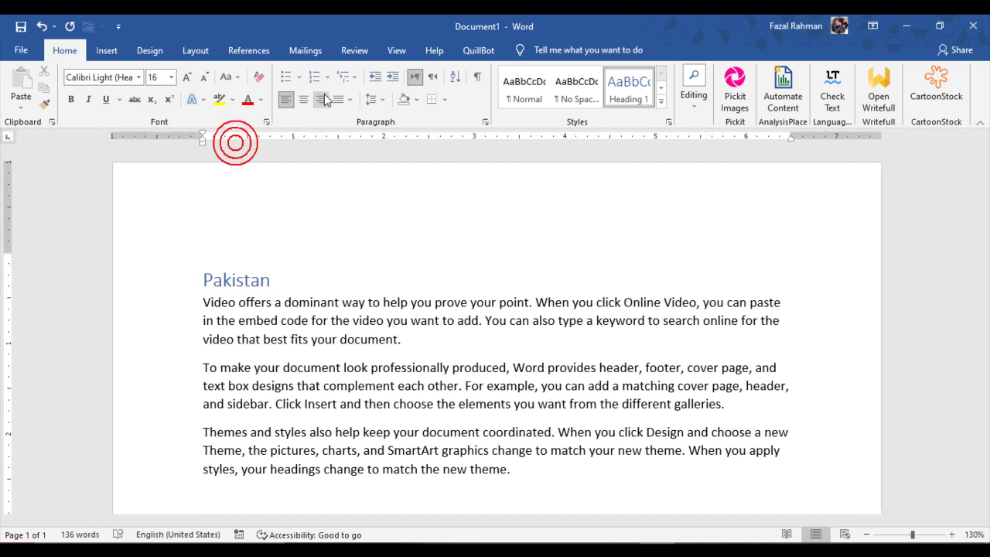
left_click(343, 49)
left_click(186, 106)
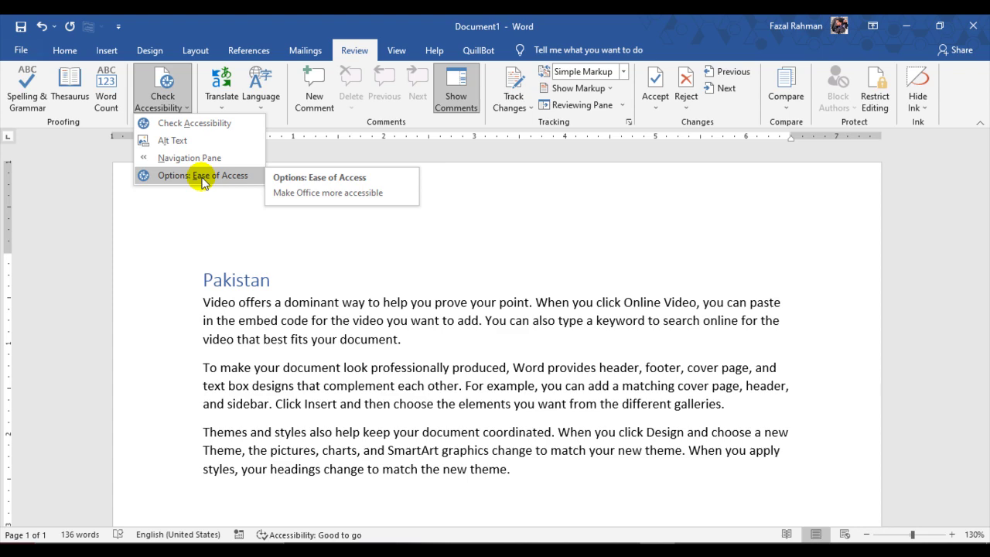
left_click(203, 176)
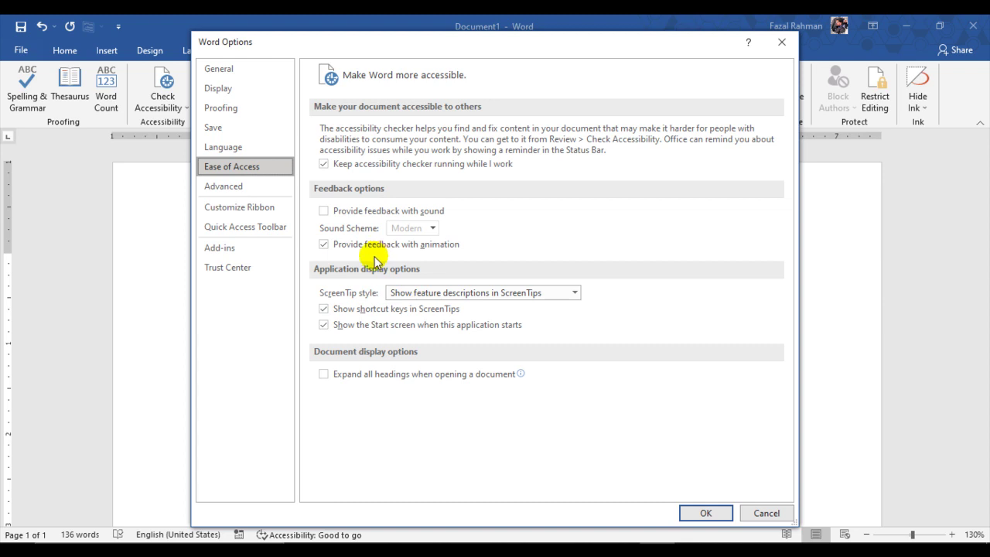
left_click(766, 515)
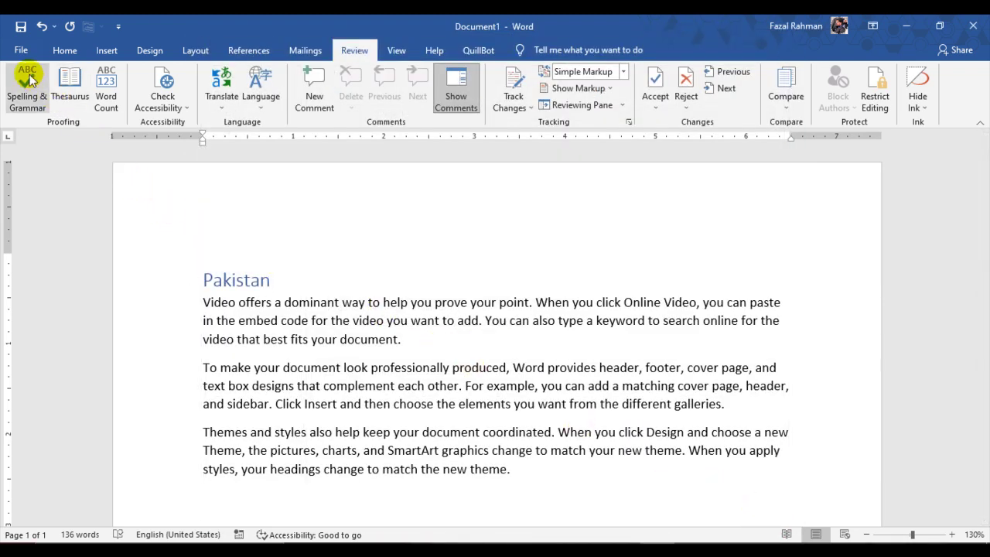
left_click(20, 50)
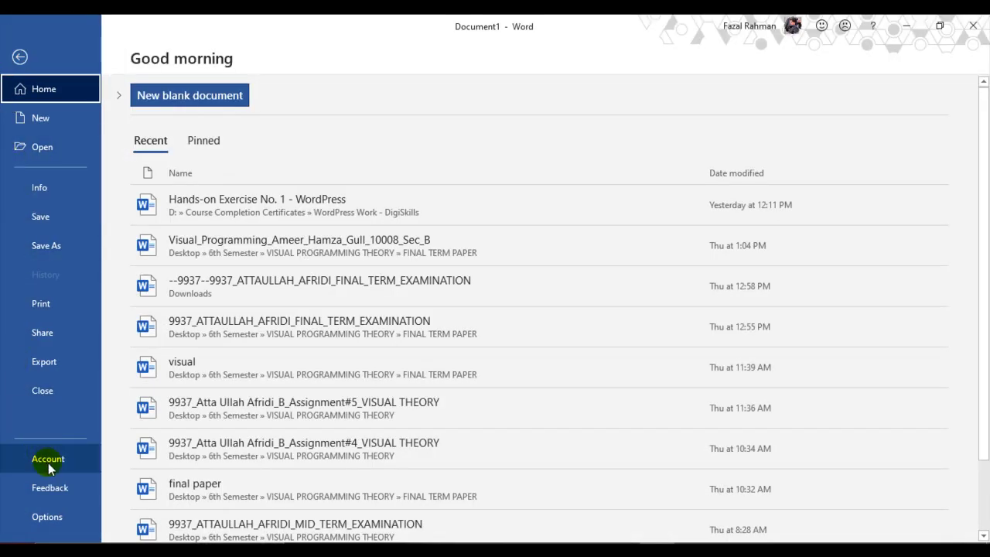
left_click(46, 517)
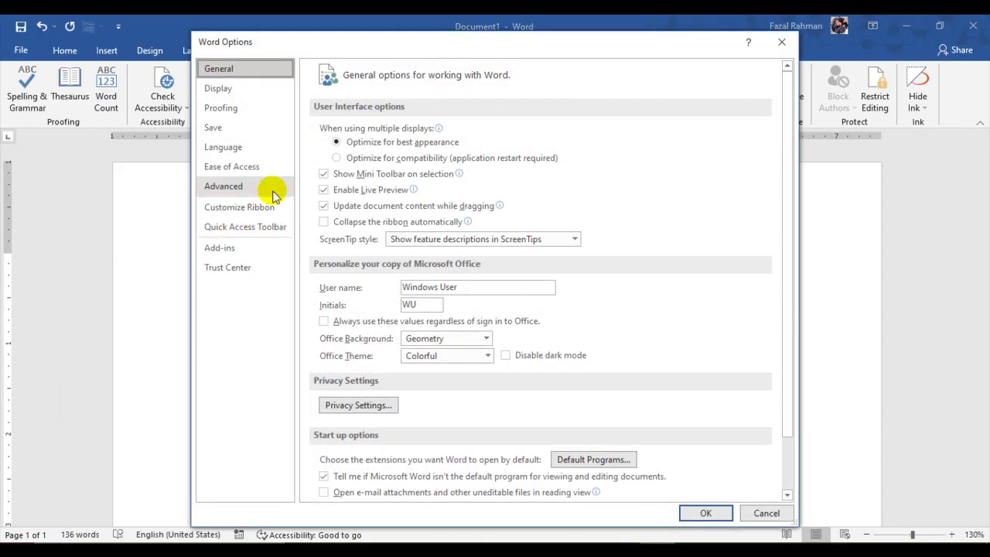
left_click(222, 165)
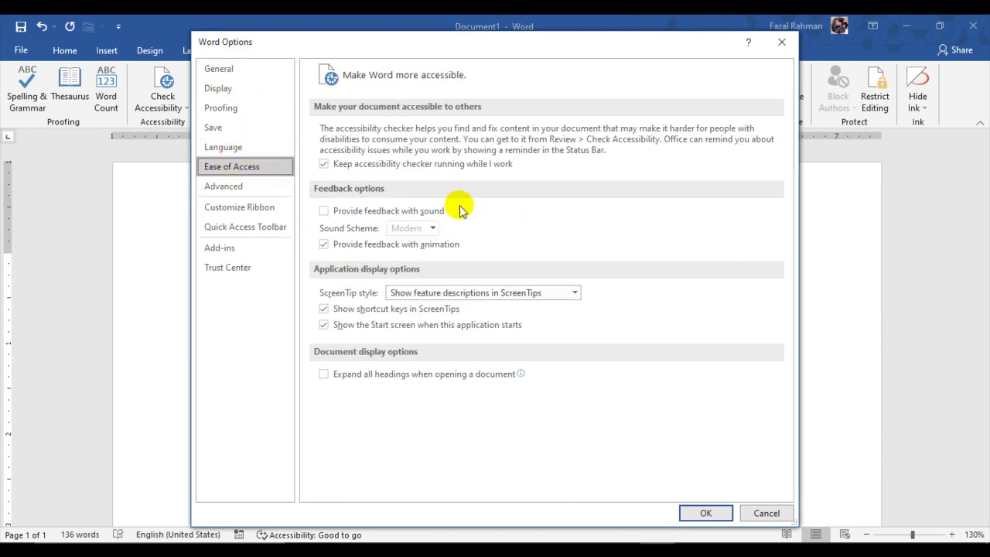
left_click(783, 514)
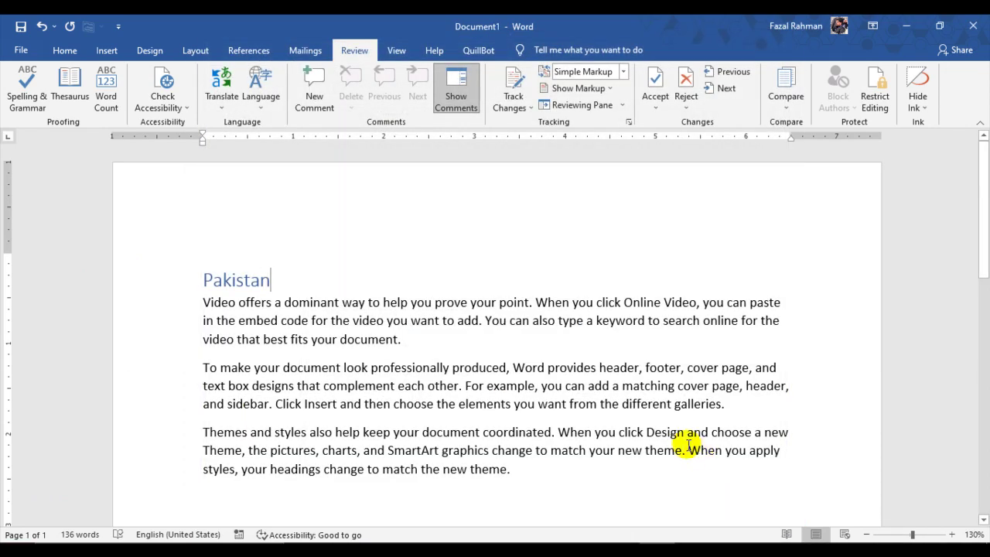
Confirm the accessibility check finds no issues, close the results, and reopen the tools list.
left_click(183, 109)
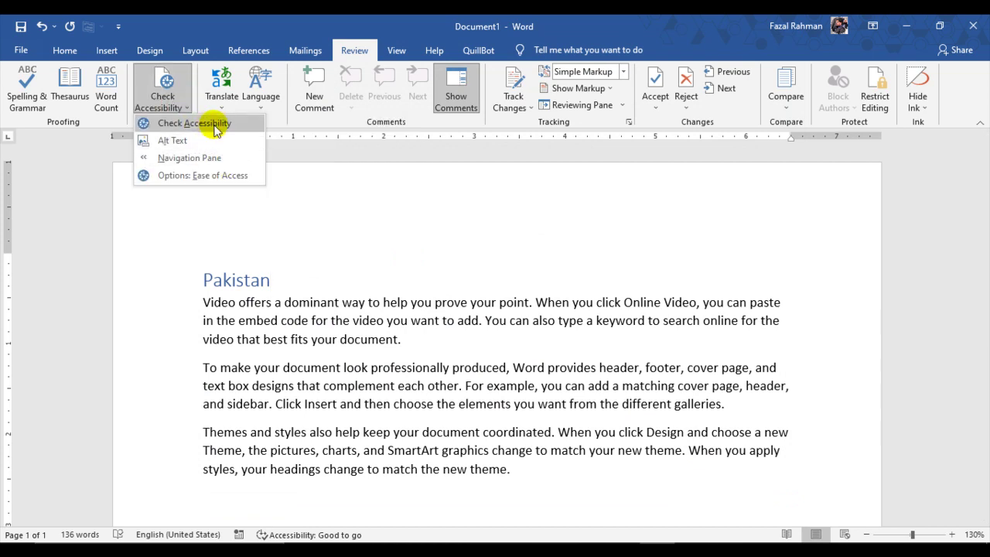
left_click(338, 205)
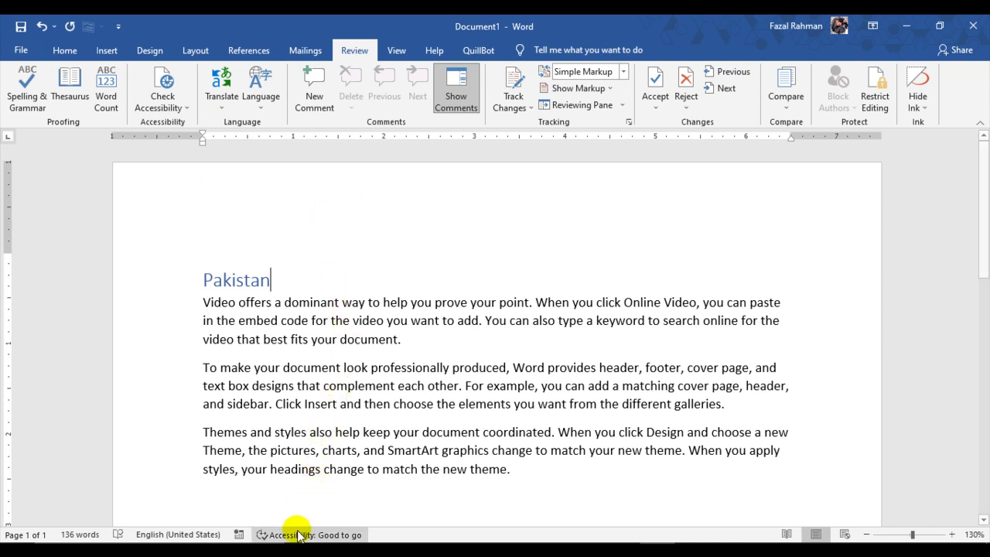
left_click(346, 535)
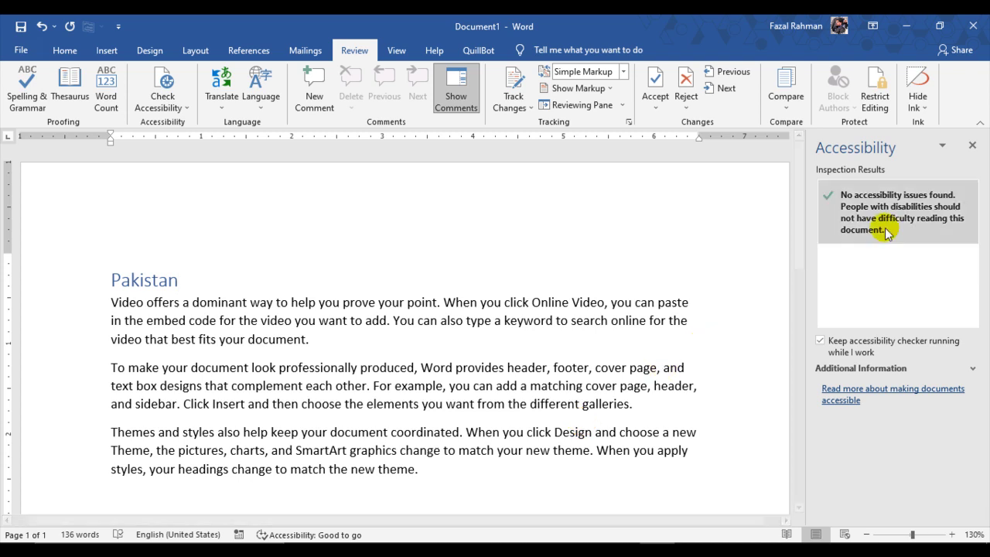
left_click(972, 147)
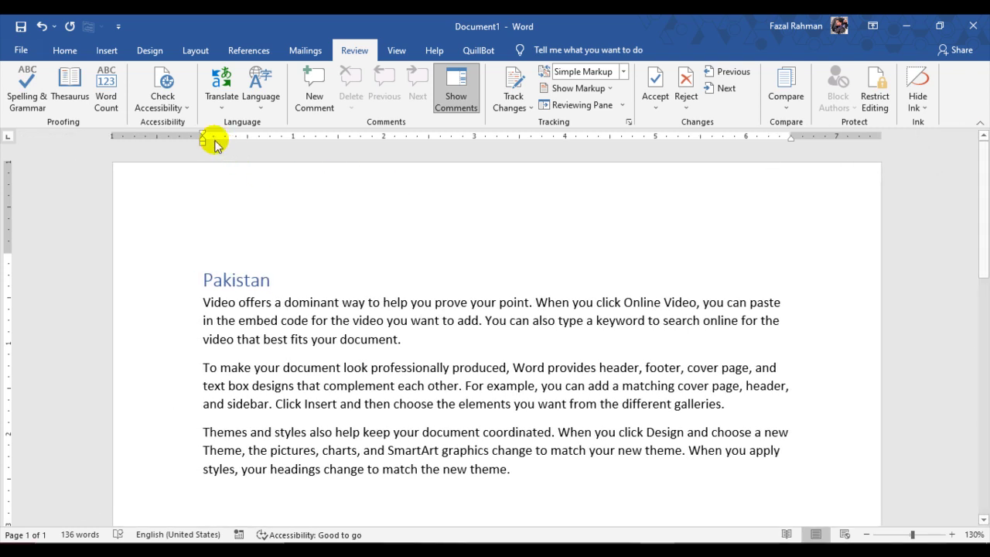
left_click(187, 109)
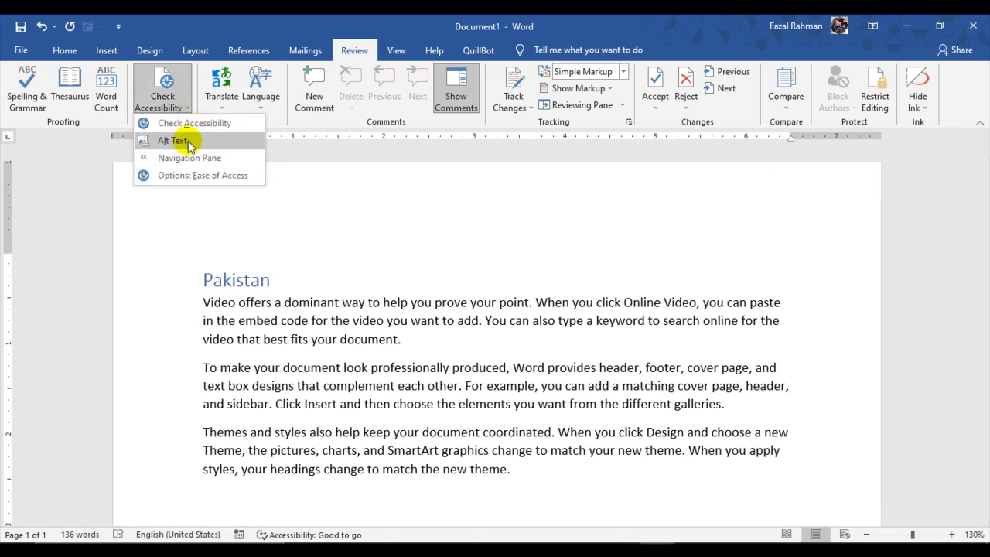
Add a new paragraph after the last one and insert the '1 Image' screenshot from Downloads.
left_click(391, 339)
scroll(442, 375, "down", 2)
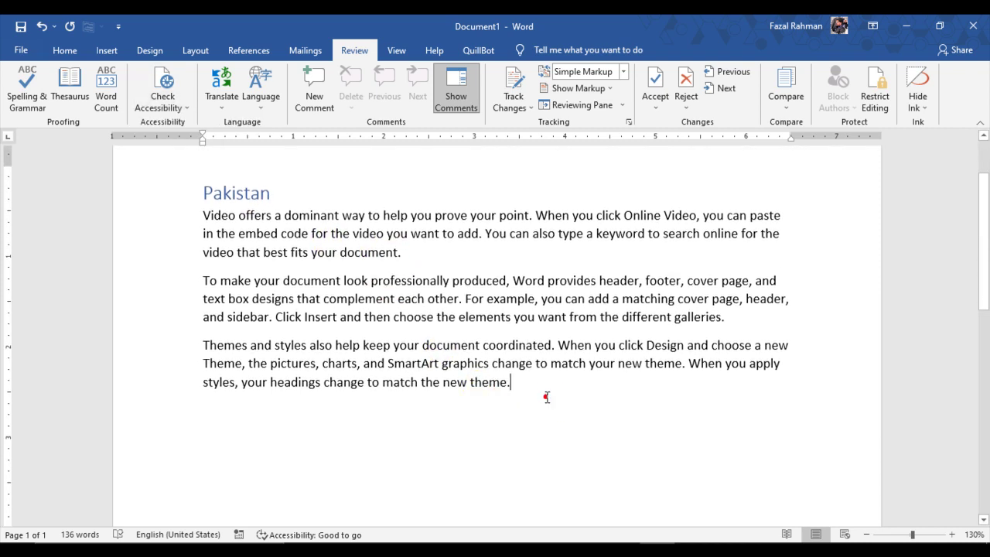
key("Return")
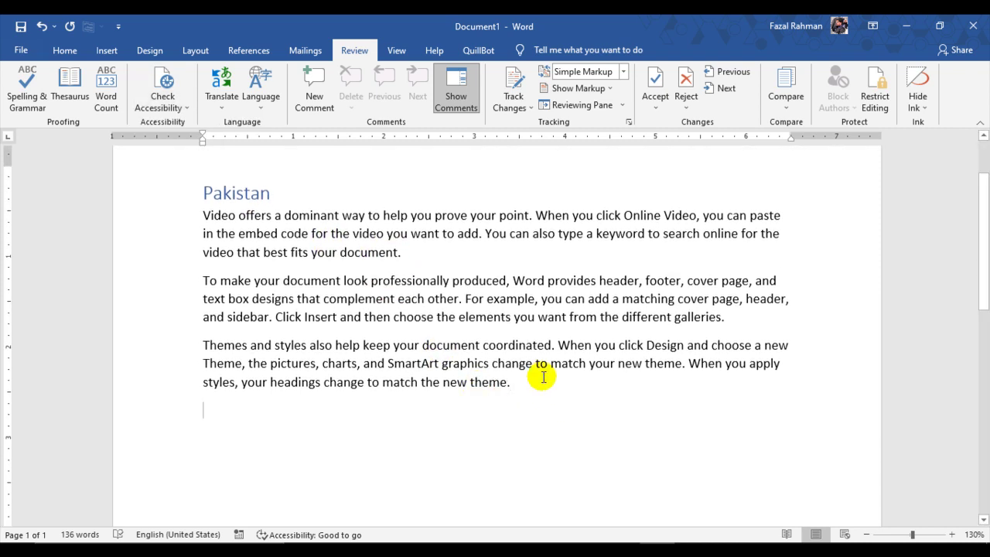
left_click(107, 50)
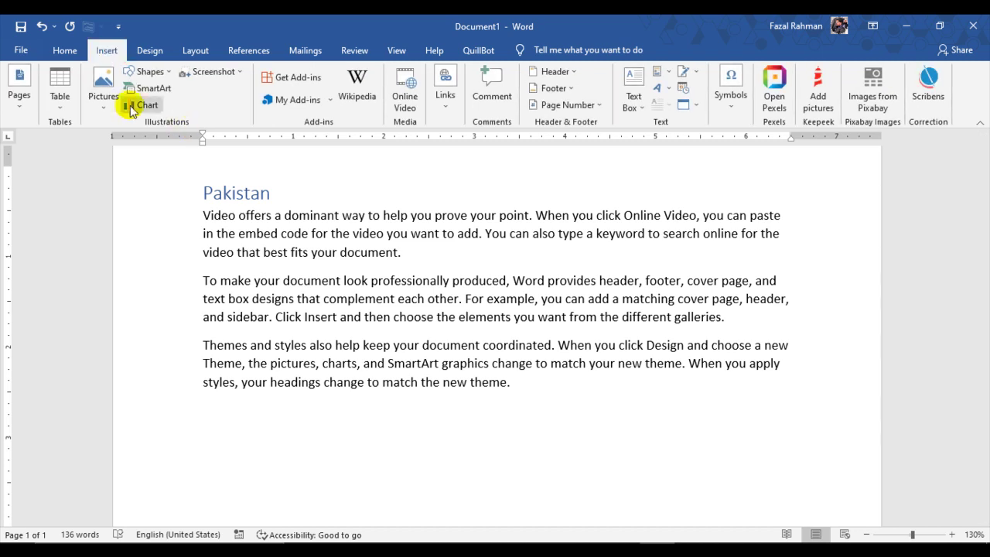
left_click(101, 103)
left_click(128, 141)
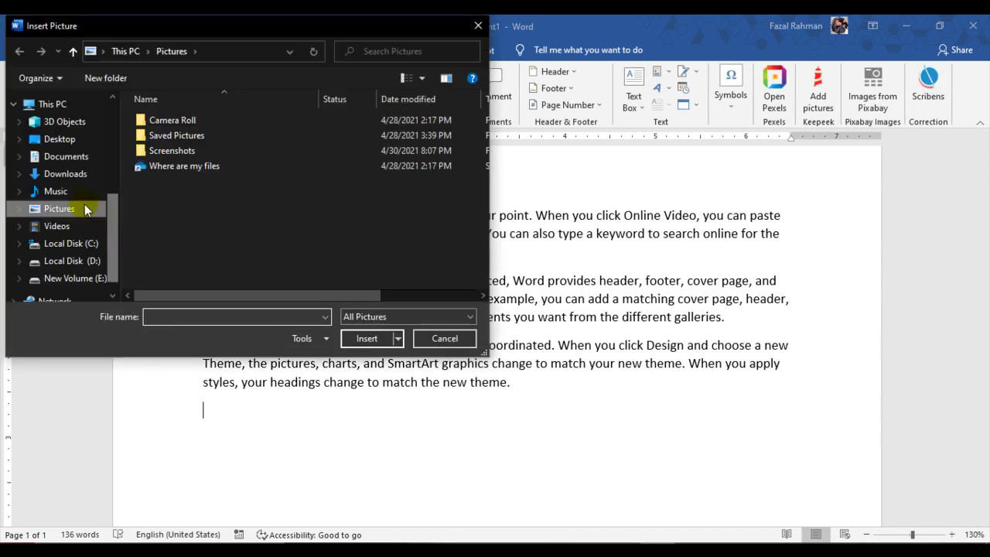
left_click(65, 175)
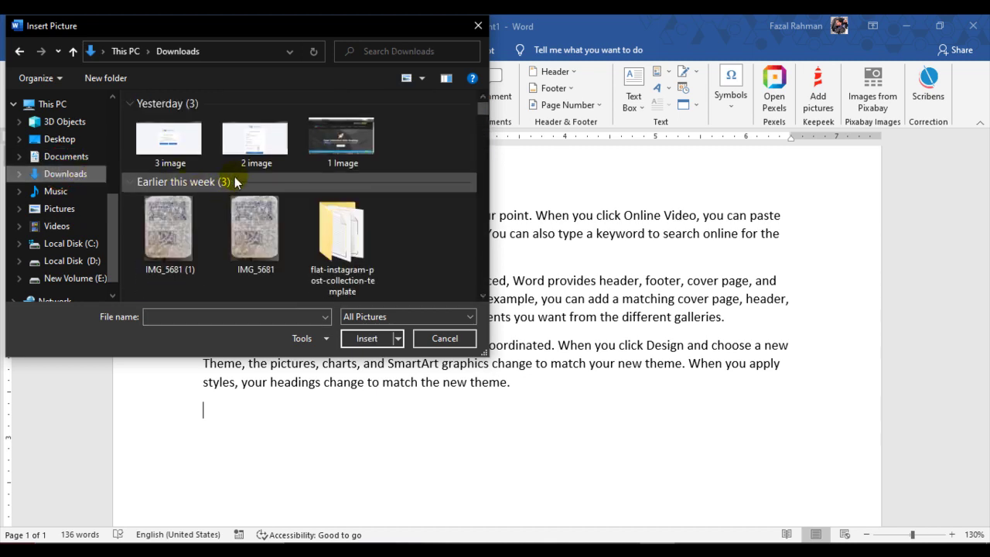
left_click(342, 141)
left_click(366, 340)
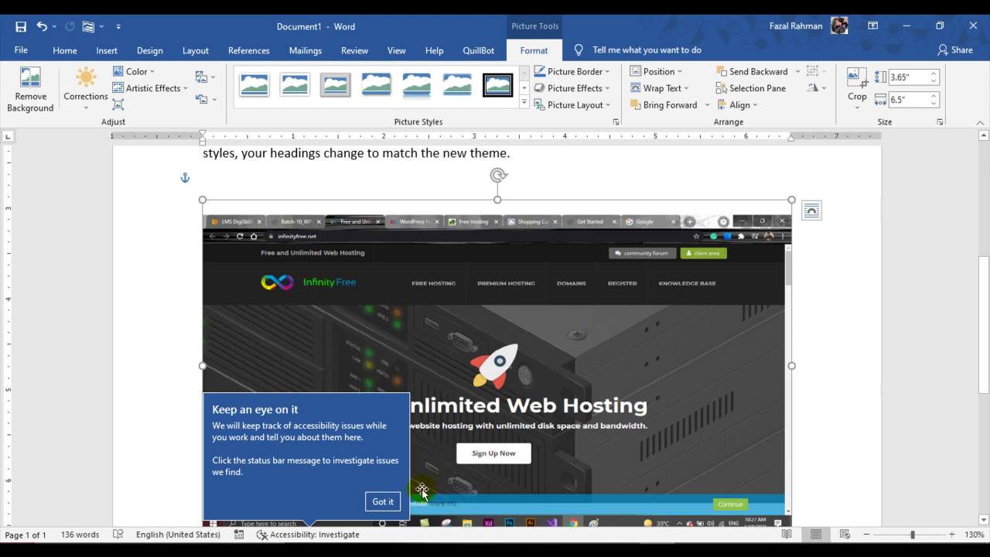
Type and then erase junk alt text on the hosting screenshot, closing the Alt Text pane.
scroll(422, 489, "down", 1)
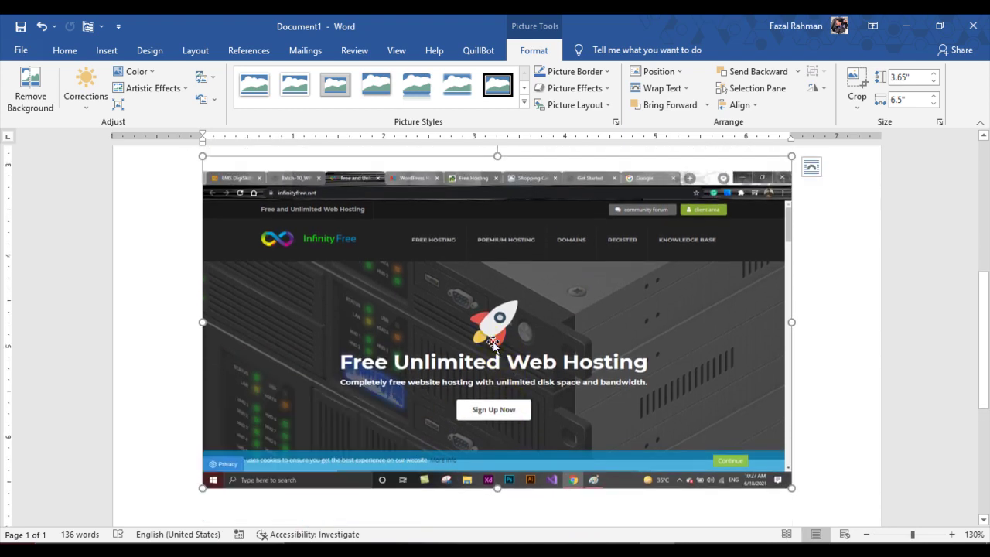
scroll(533, 358, "up", 2)
right_click(472, 403)
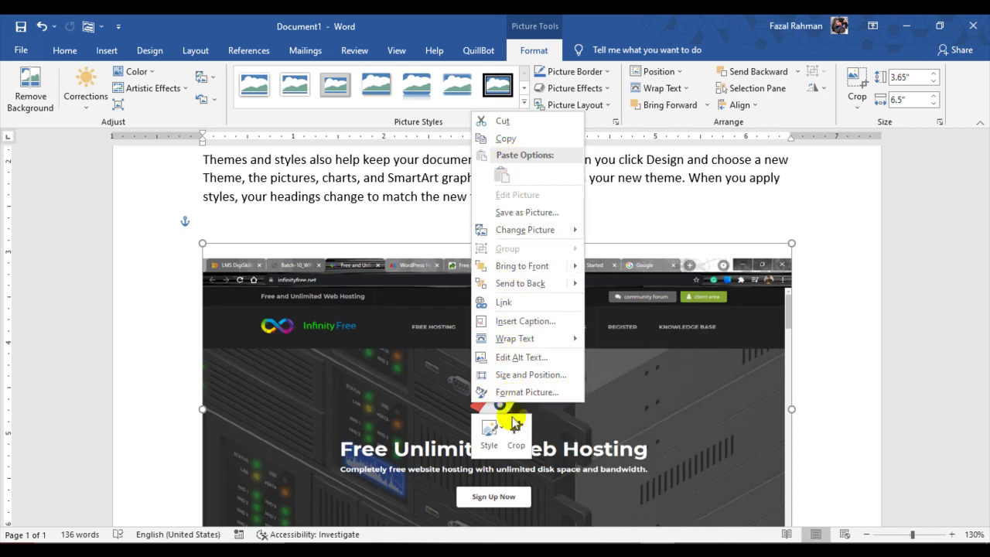
left_click(524, 360)
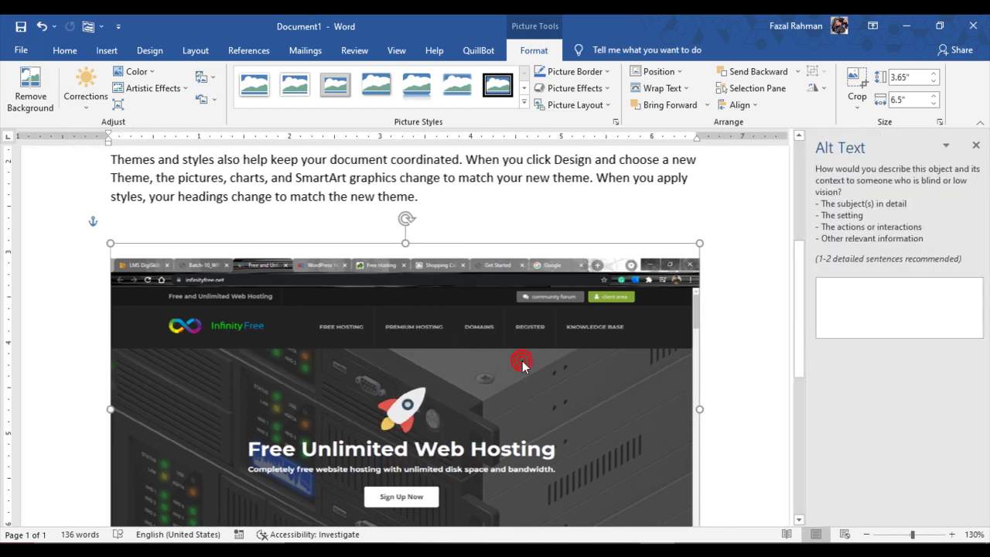
left_click(842, 303)
type("ffddfg")
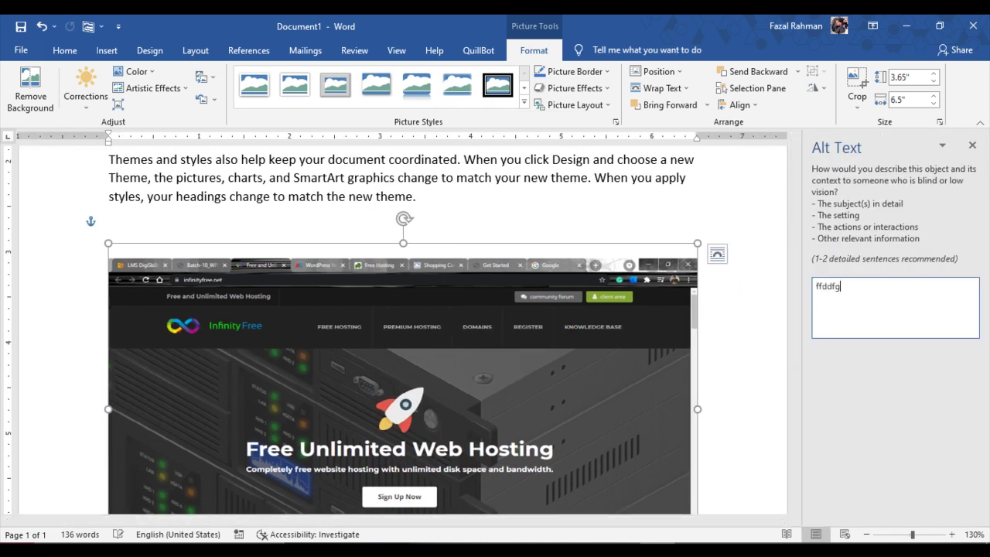
key("BackSpace")
key("BackSpace")
key("BackSpace")
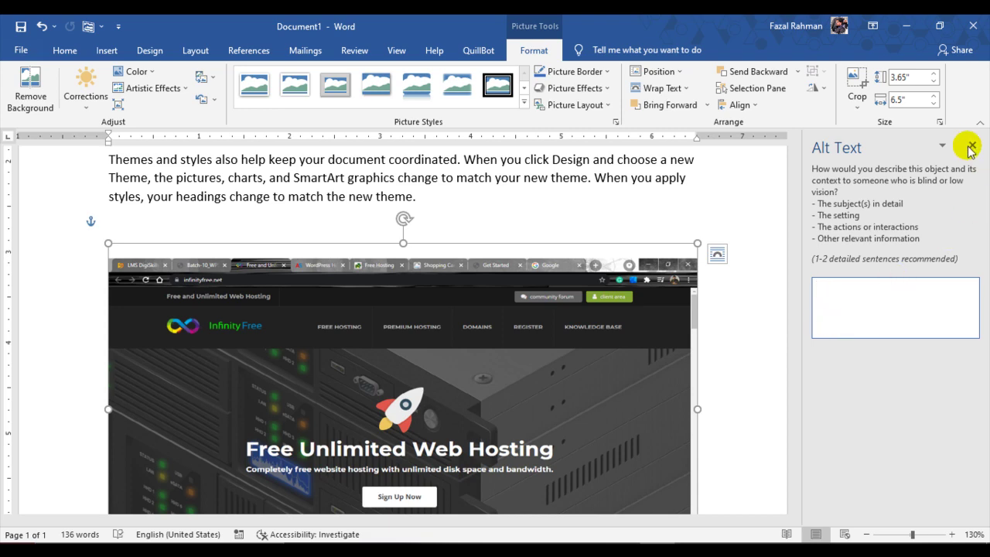
left_click(972, 146)
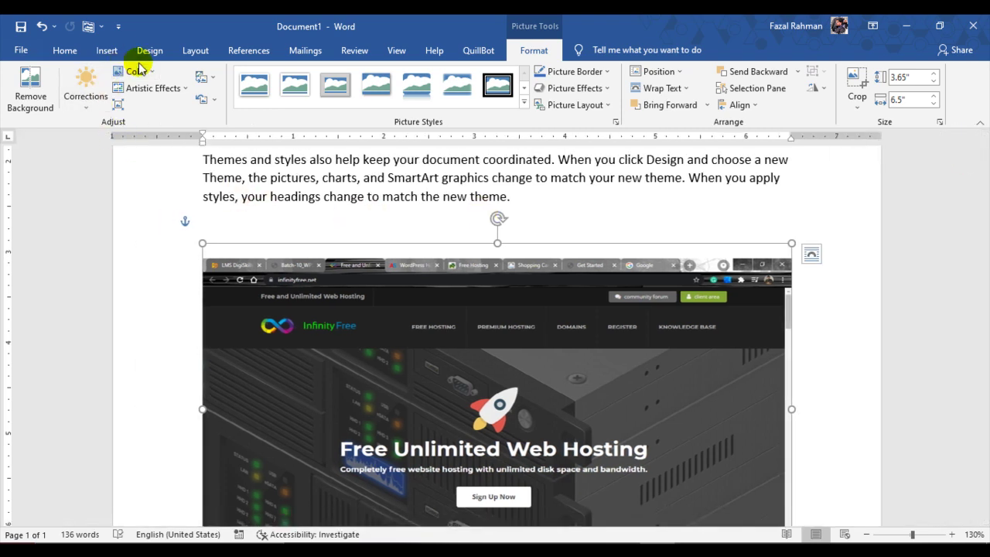
Reopen the screenshot's empty Alt Text pane through Review > Check Accessibility.
left_click(355, 50)
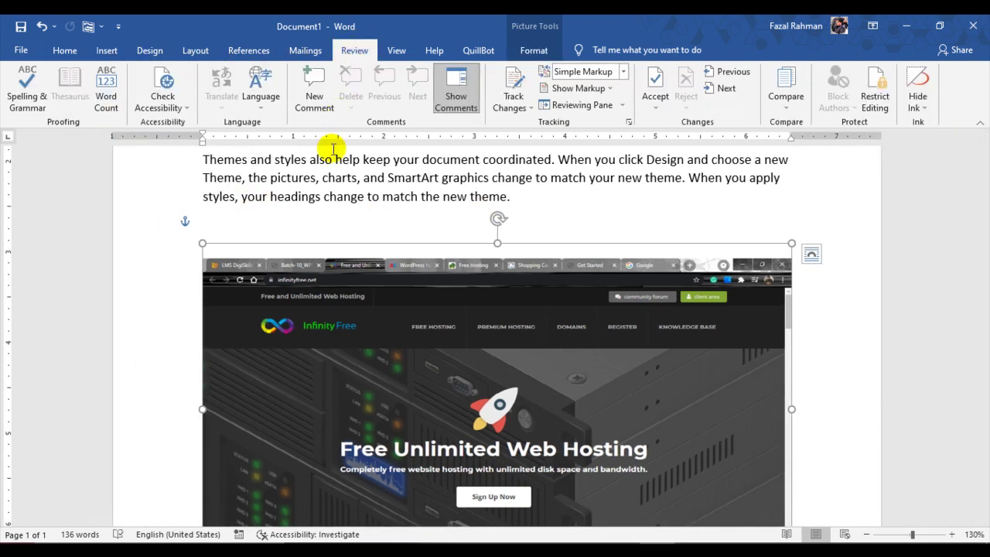
left_click(187, 102)
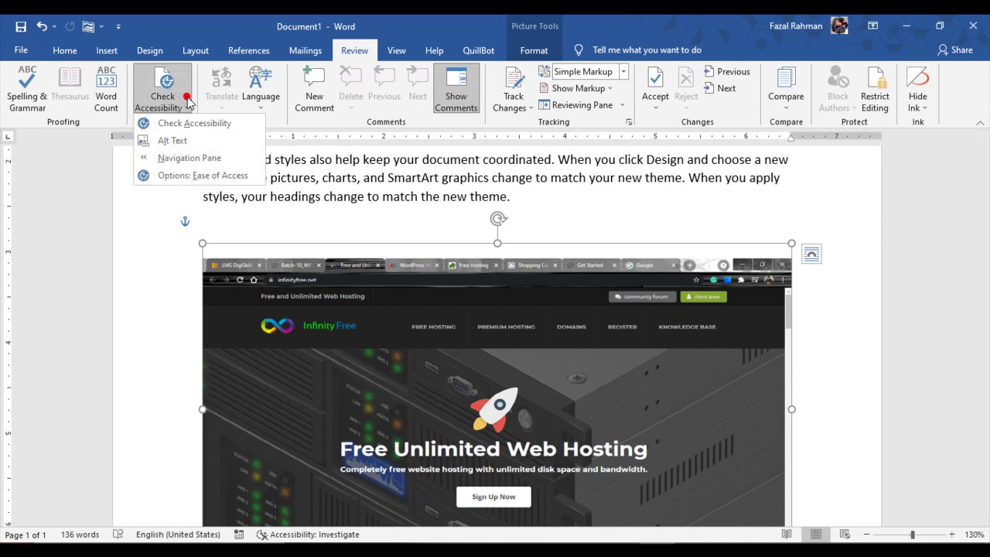
left_click(174, 141)
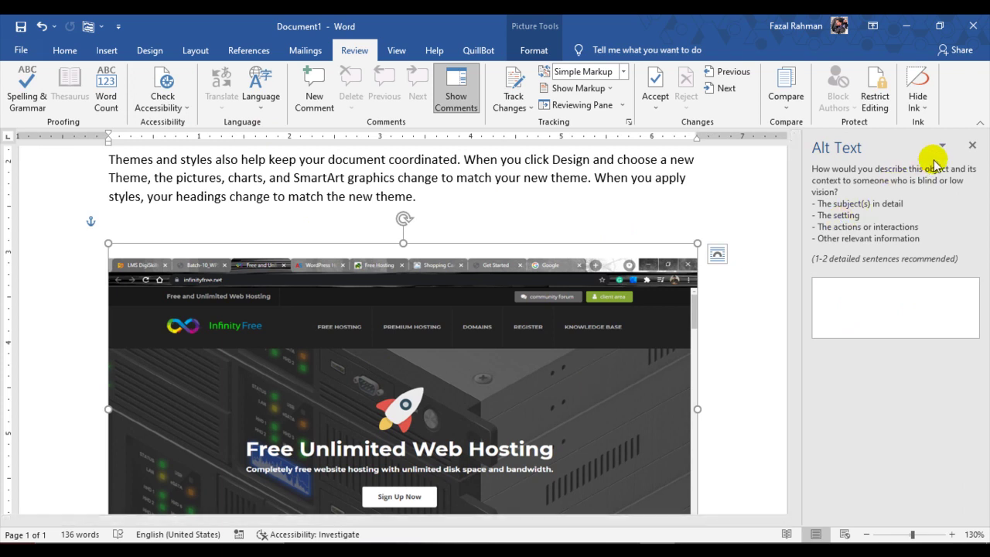
Give the screenshot the alt text 'This is a website for buying hosting...' and close the pane.
left_click(972, 145)
right_click(523, 358)
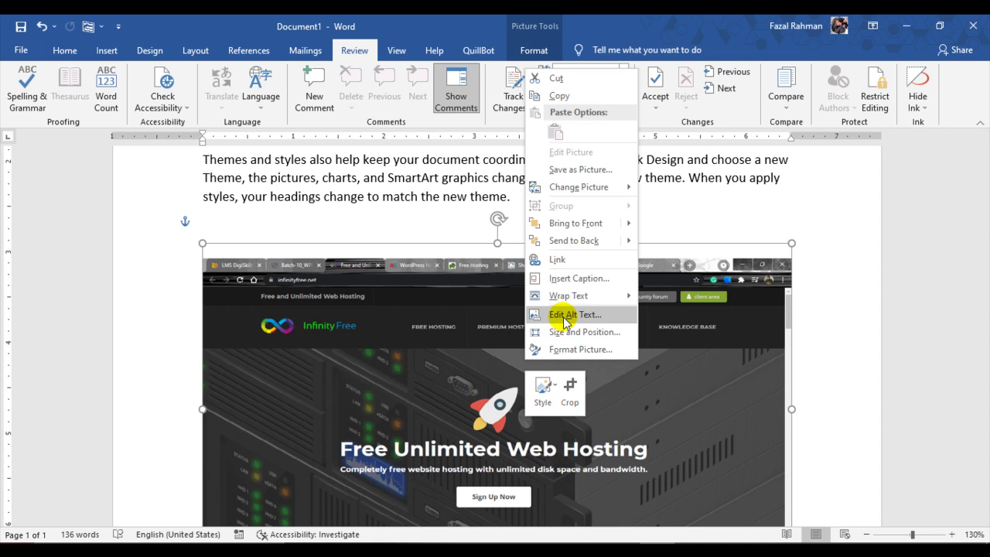
left_click(564, 314)
left_click(844, 295)
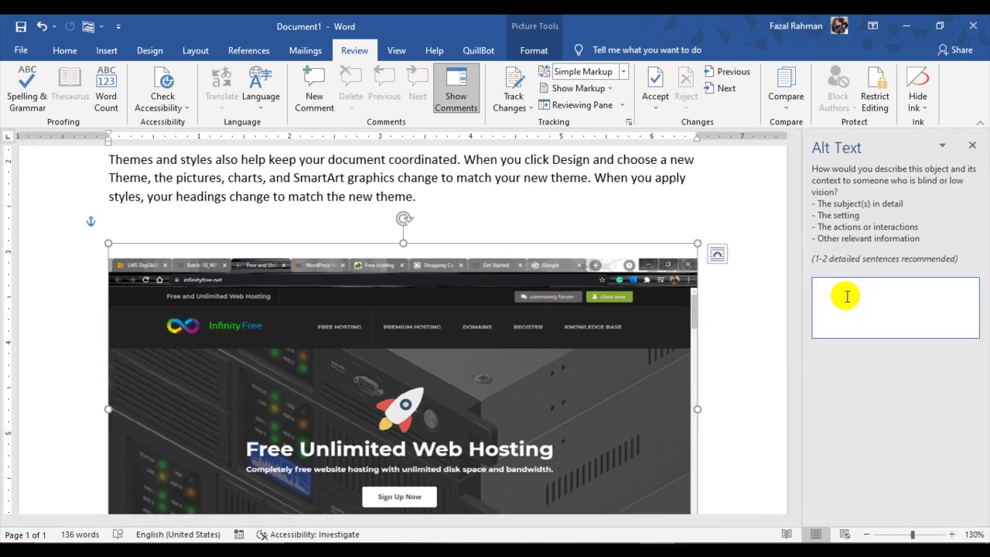
type("This")
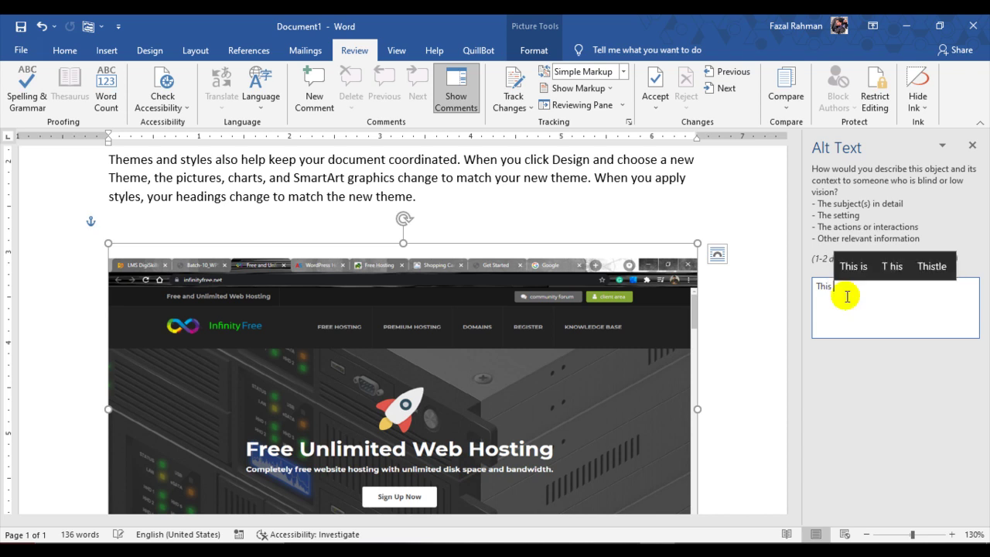
type(" is ")
type("a websi")
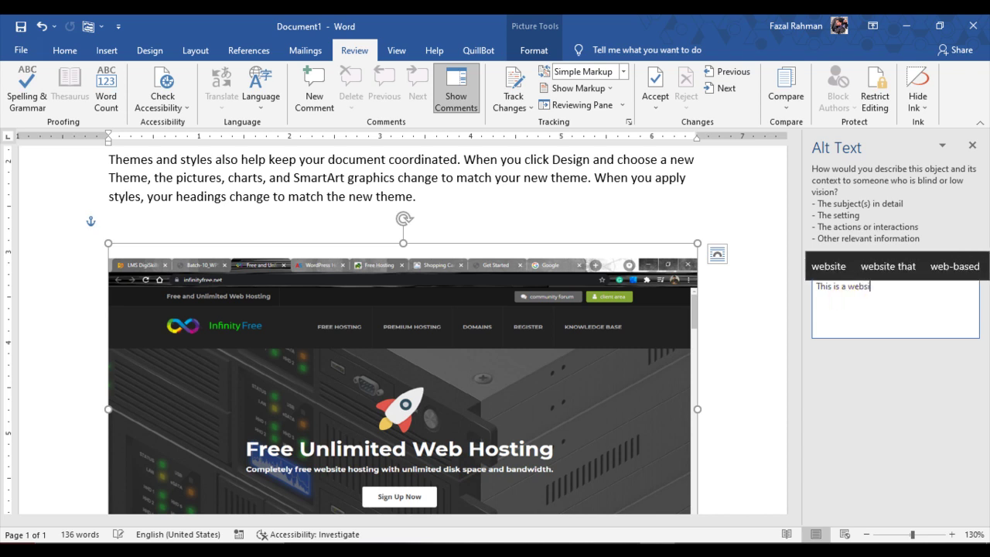
type("te for h")
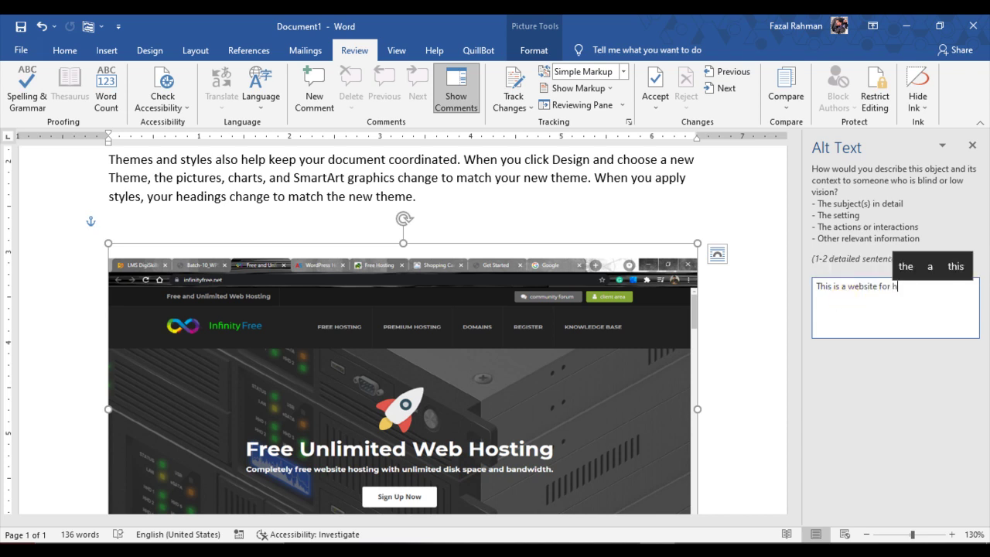
type("o")
key("BackSpace")
key("BackSpace")
type("b")
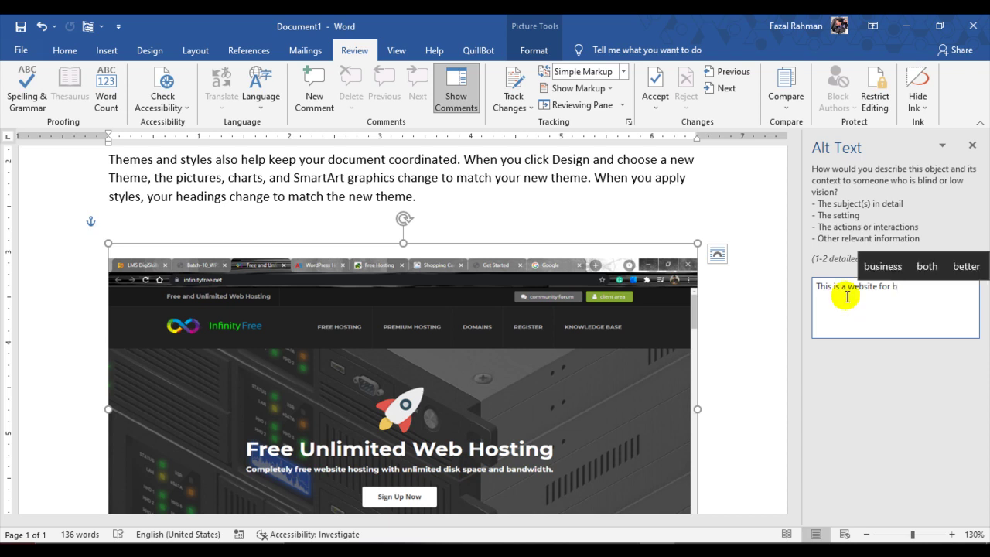
type("uyin")
key("BackSpace")
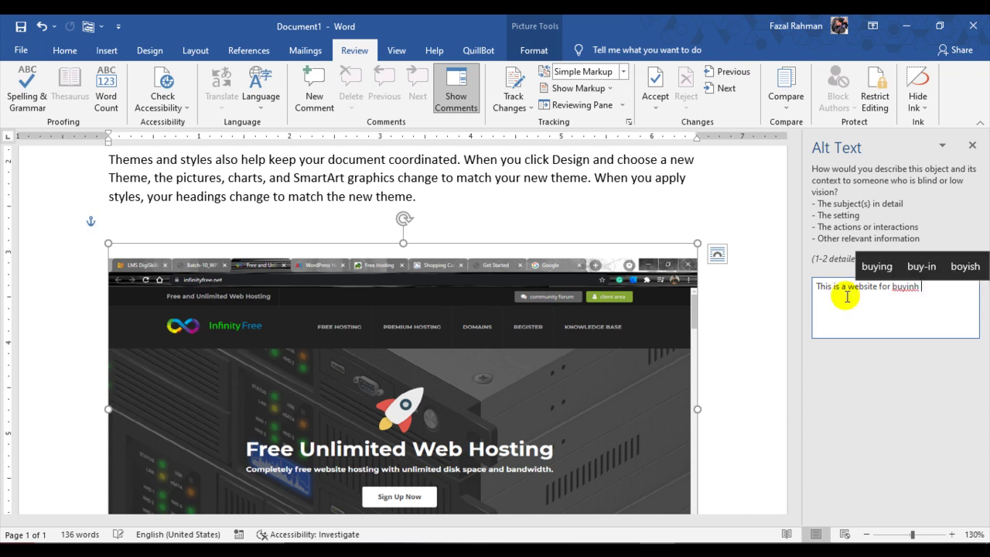
type("h")
type("host")
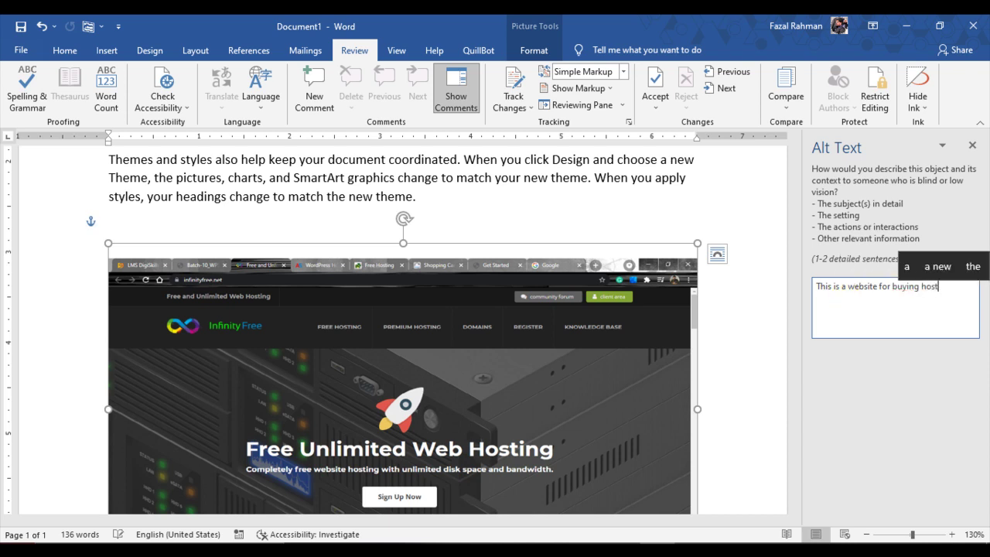
type("ing...")
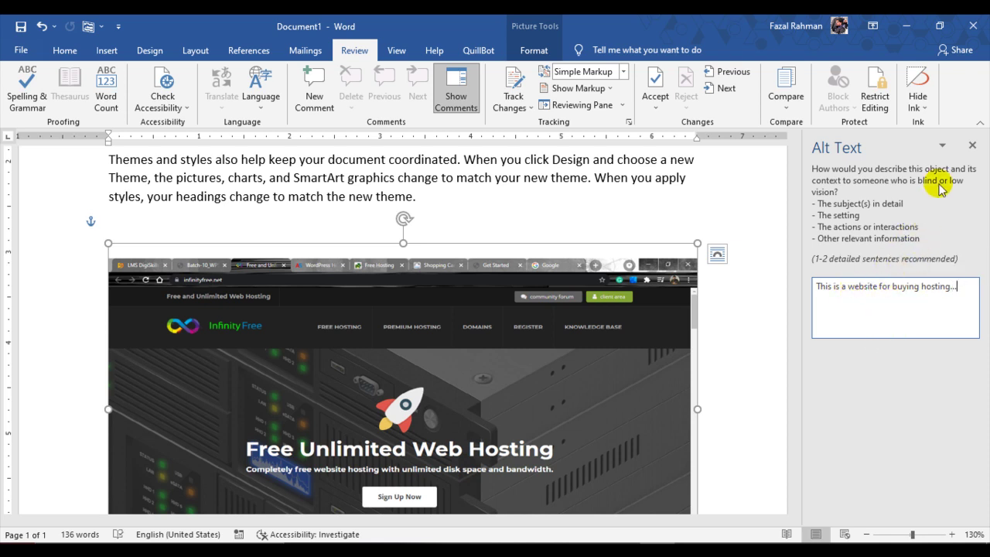
left_click(973, 146)
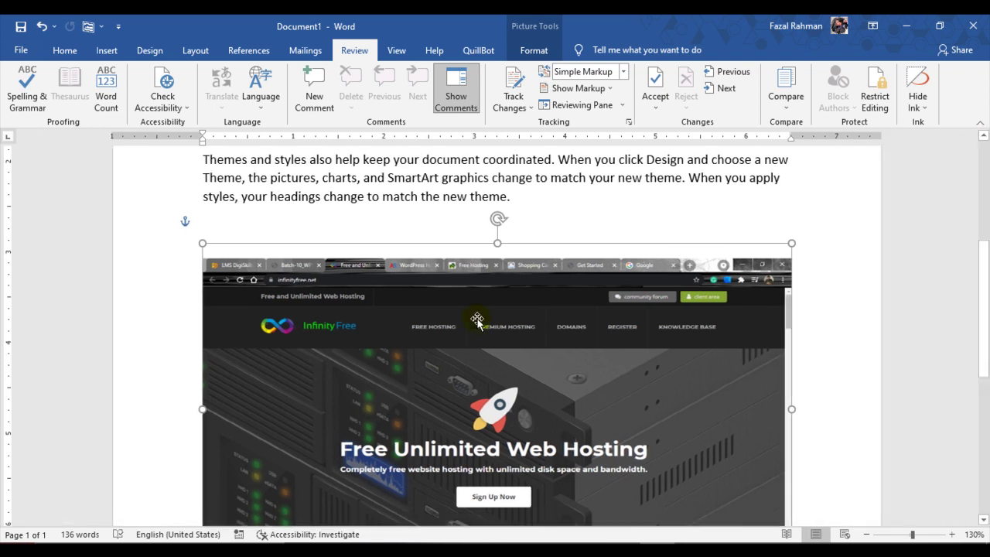
Verify the screenshot's alt text via Edit Alt Text and Check Accessibility, then close the pane.
left_click(515, 202)
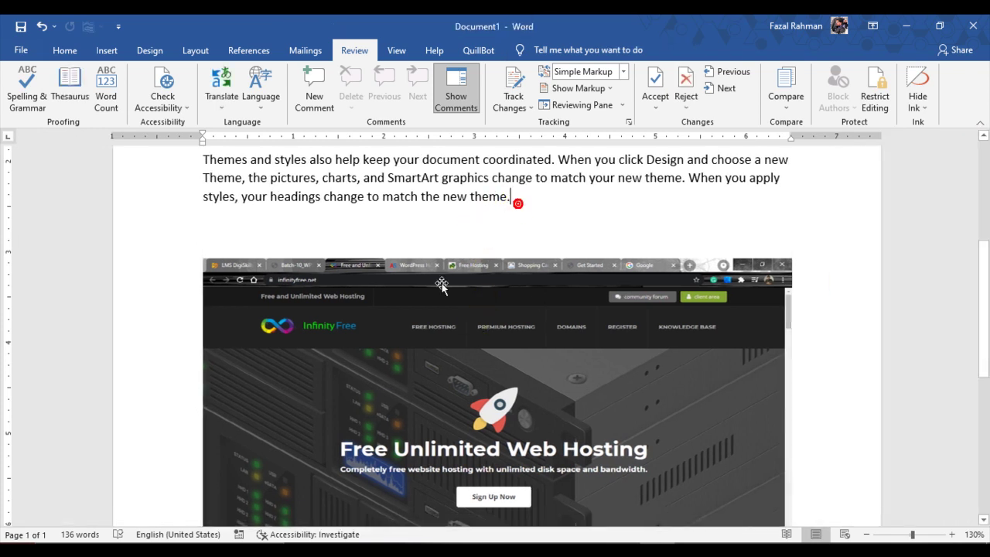
left_click(439, 346)
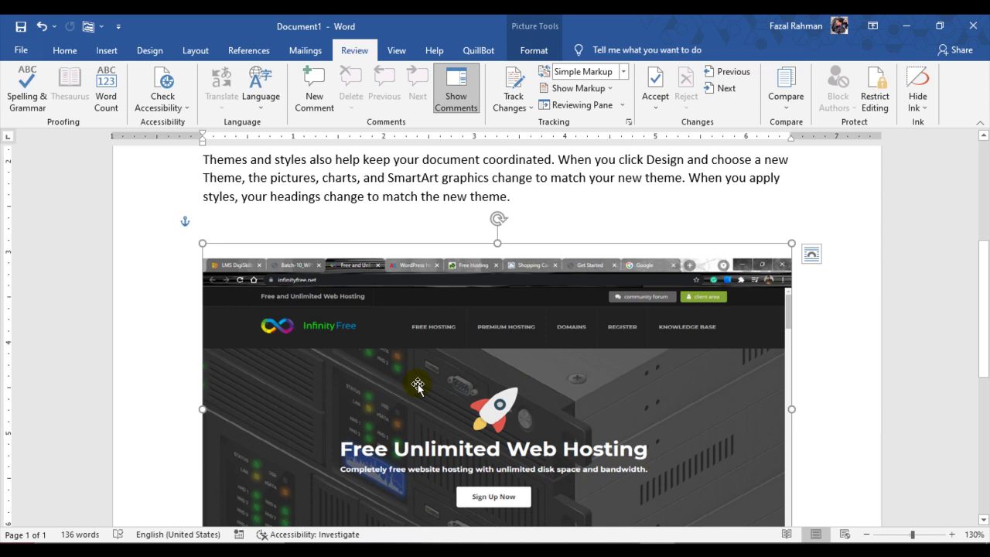
right_click(514, 399)
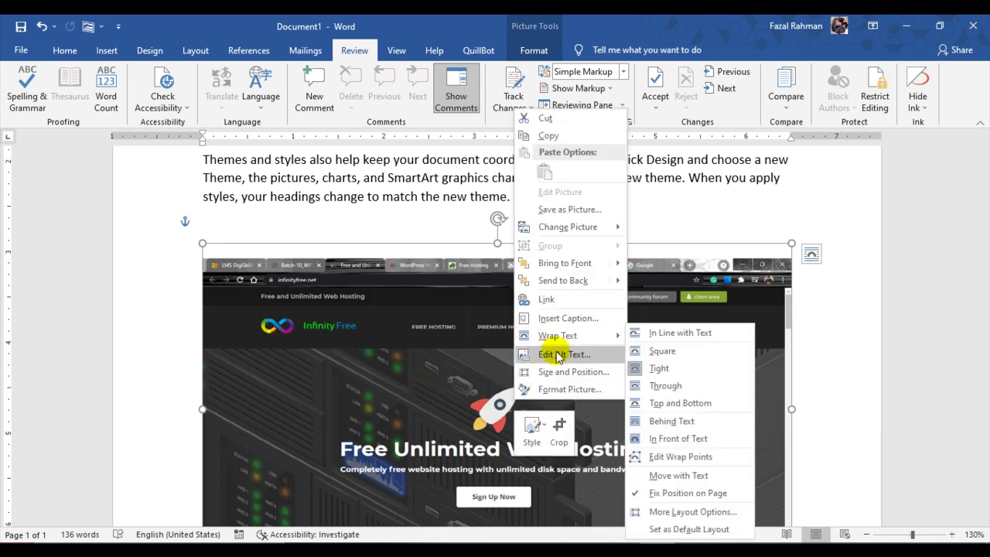
left_click(564, 353)
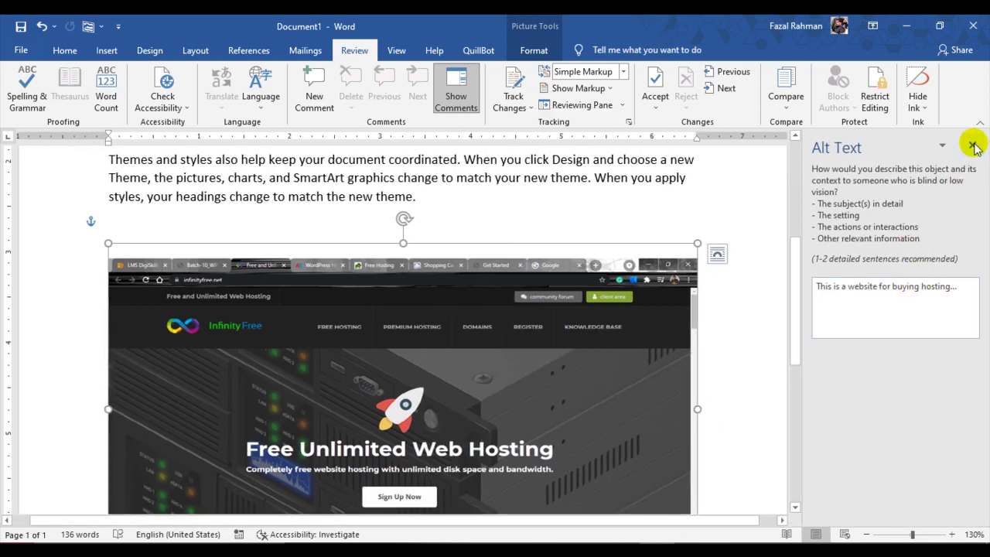
left_click(972, 145)
left_click(186, 107)
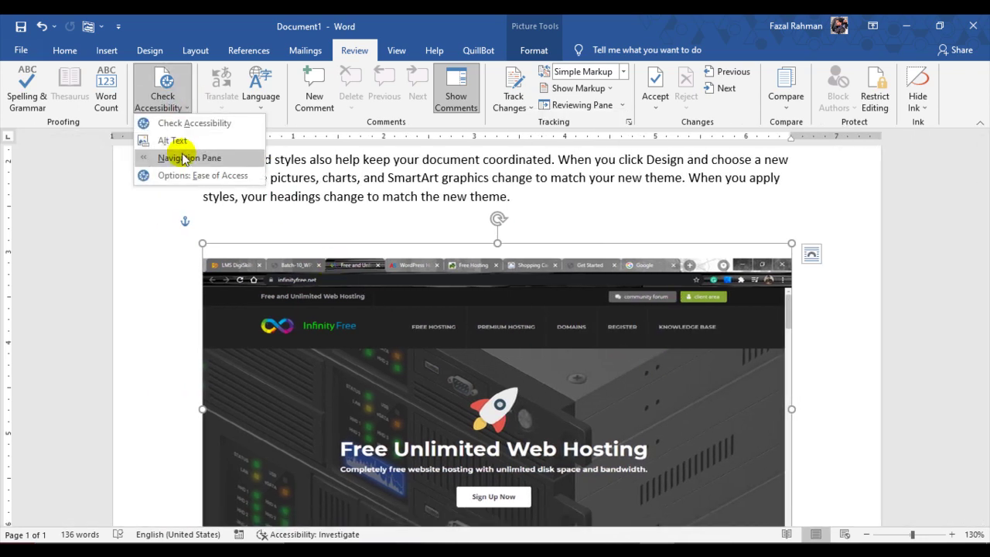
left_click(172, 139)
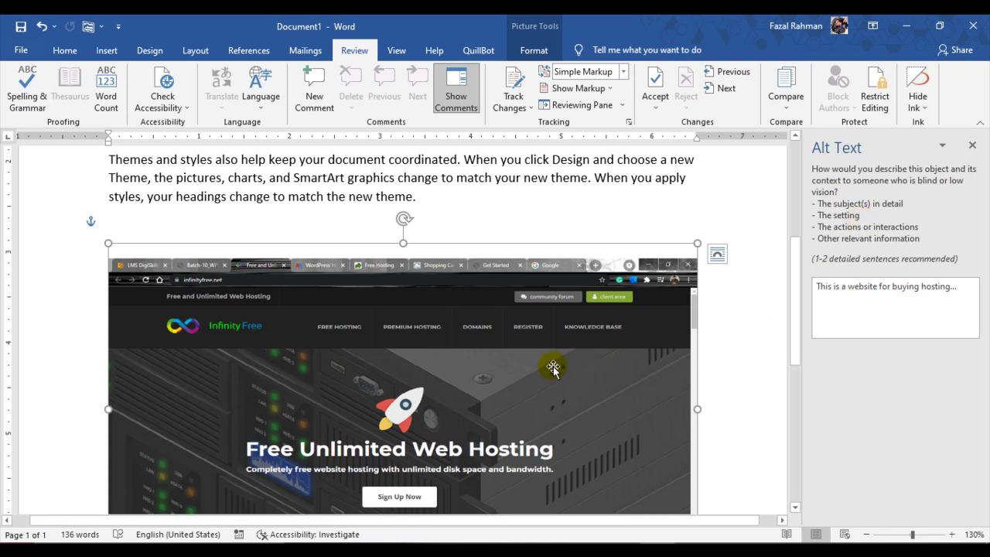
left_click(973, 145)
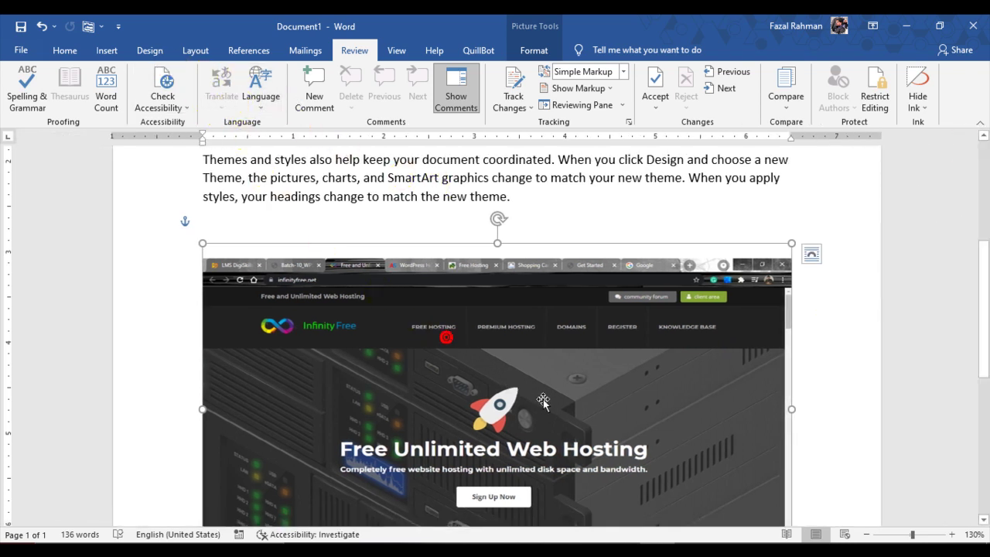
scroll(580, 407, "up", 5)
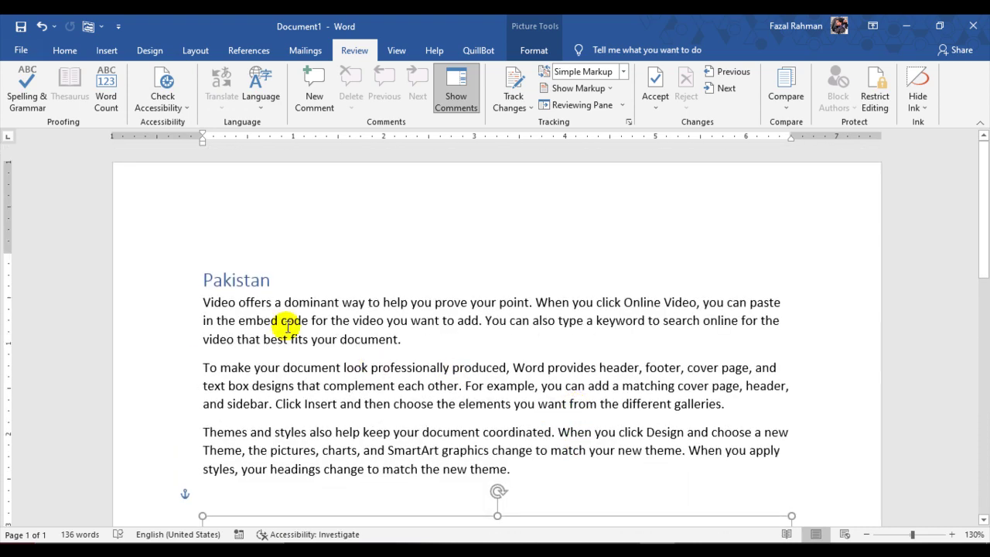
left_click(246, 302)
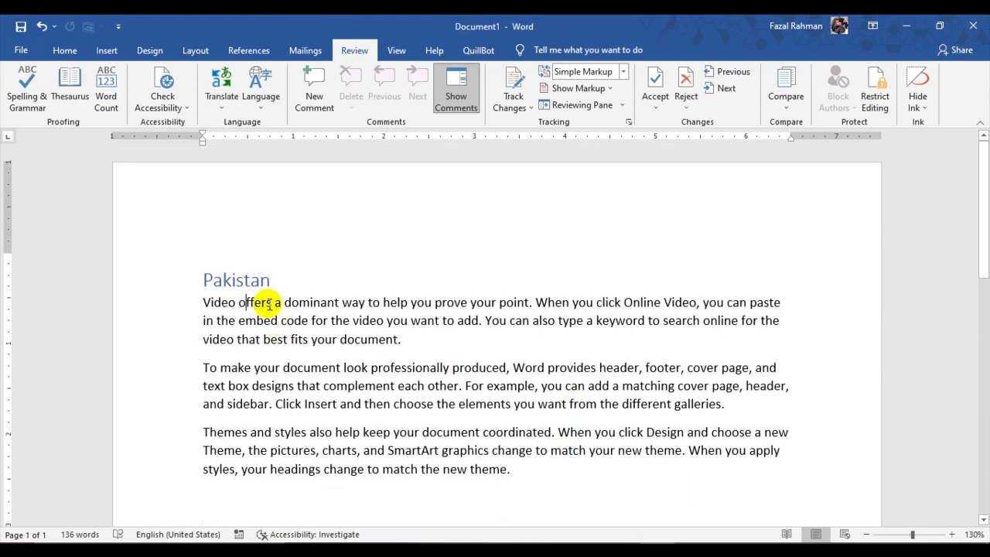
left_click(261, 108)
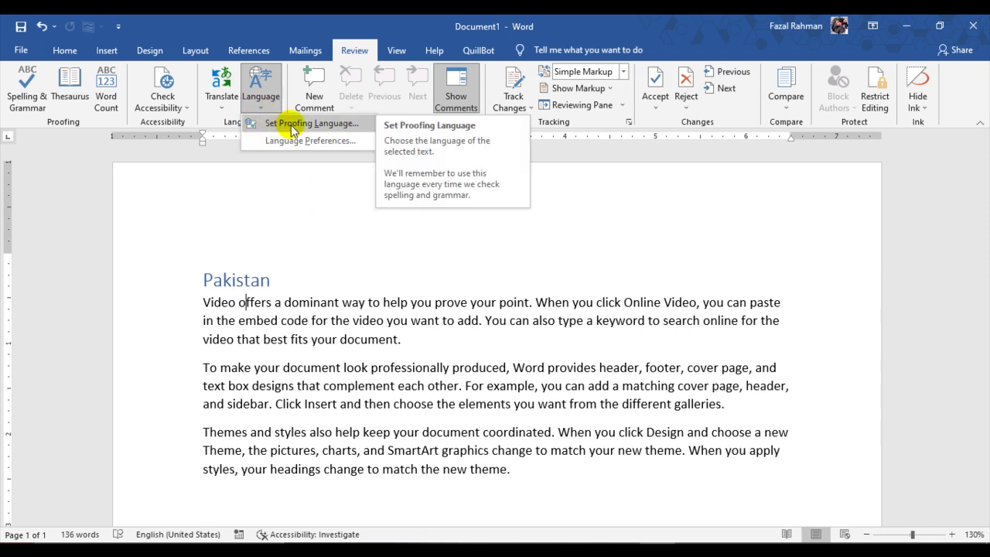
left_click(293, 126)
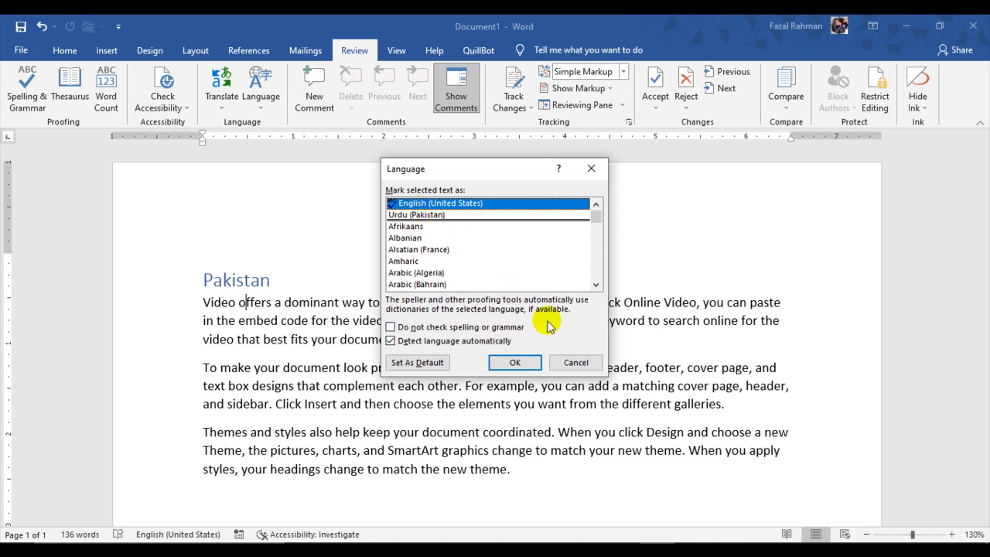
left_click(577, 363)
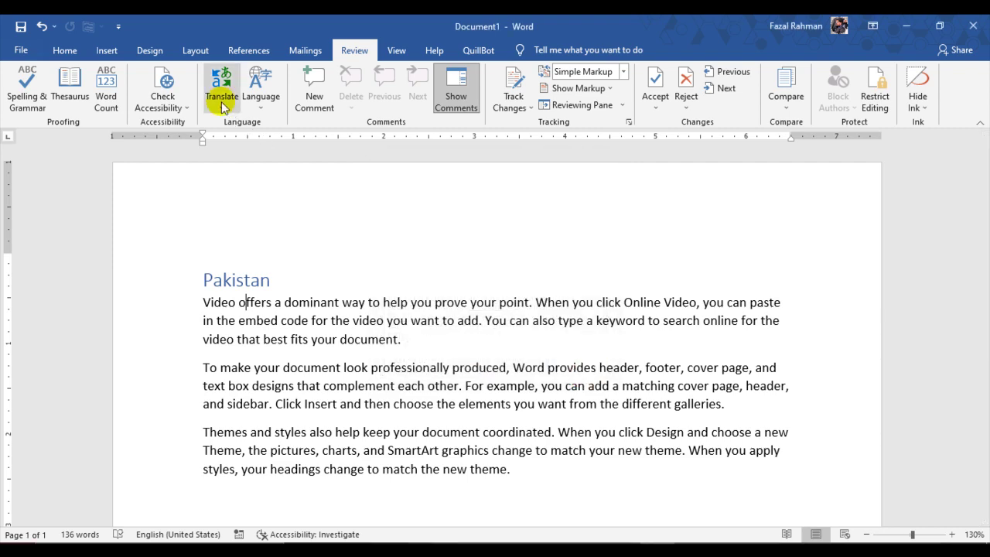
left_click(260, 95)
left_click(283, 141)
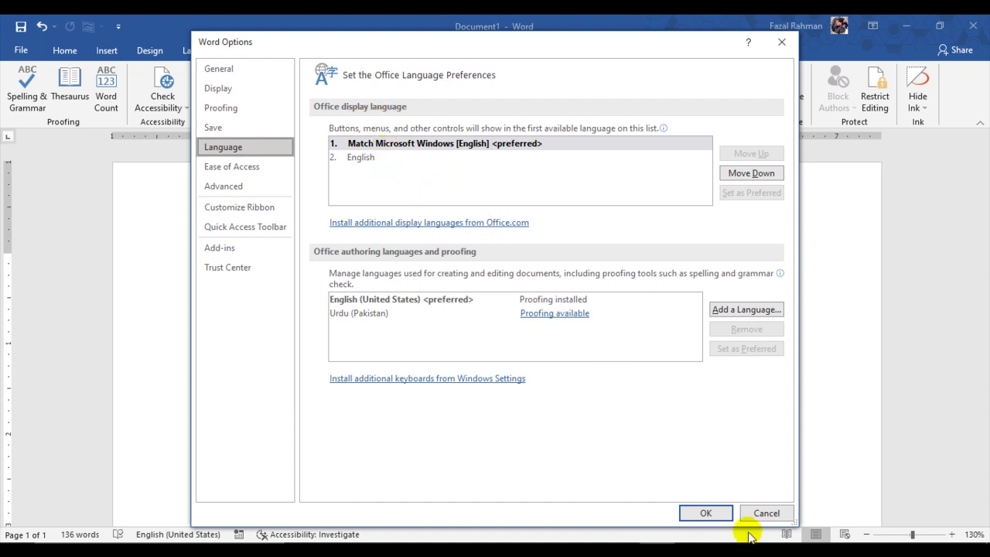
left_click(762, 511)
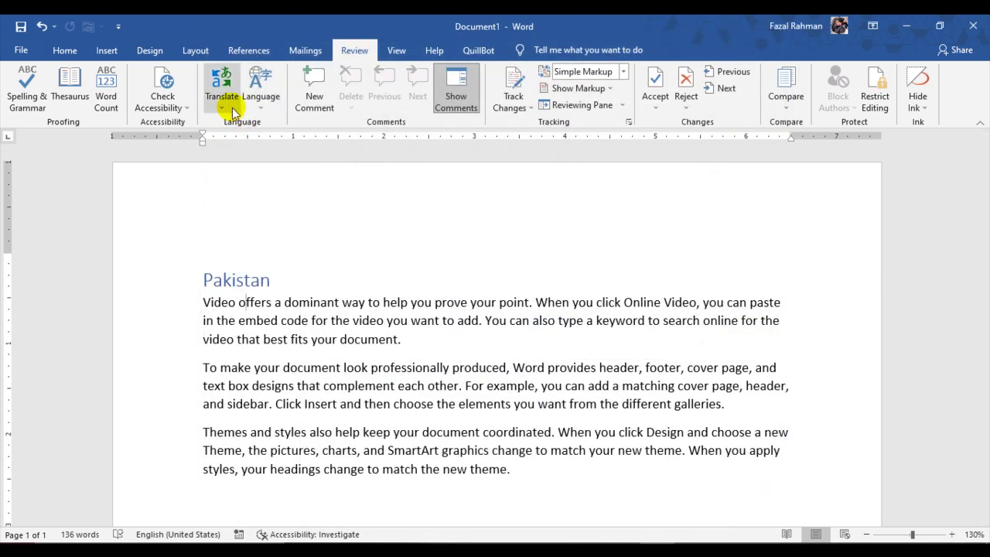
Send the entire Pakistan document for online Urdu translation with Translate Document, confirming Yes.
left_click(229, 107)
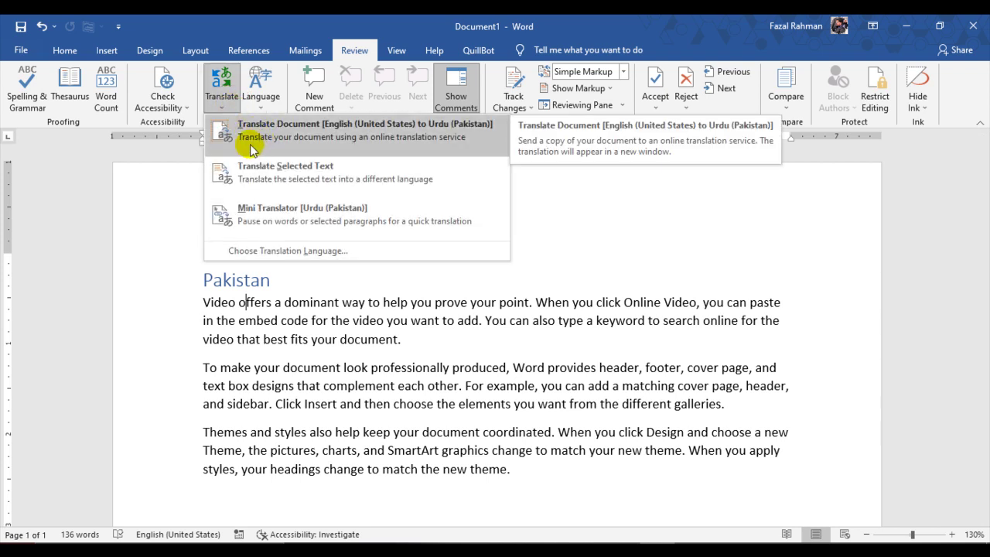
left_click(384, 353)
left_click(221, 98)
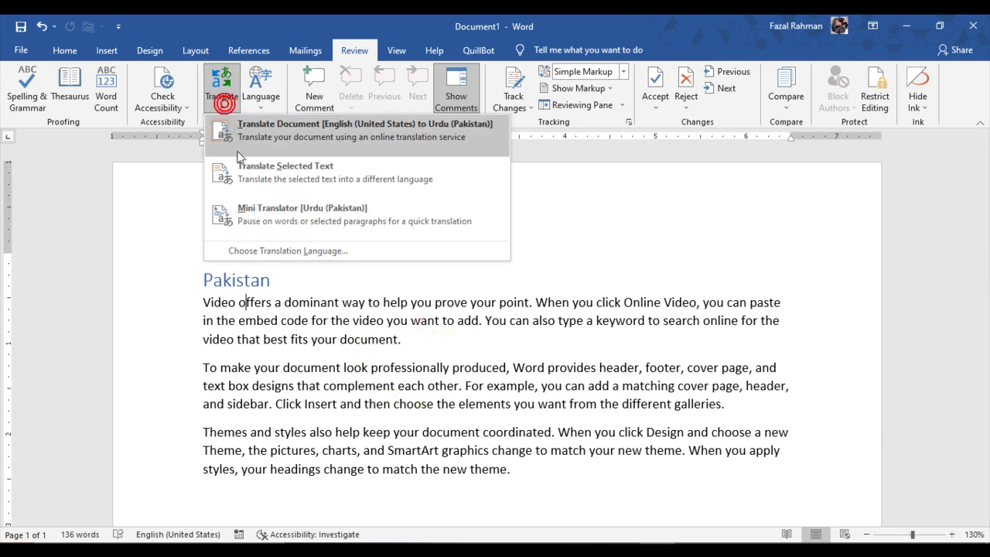
left_click(319, 323)
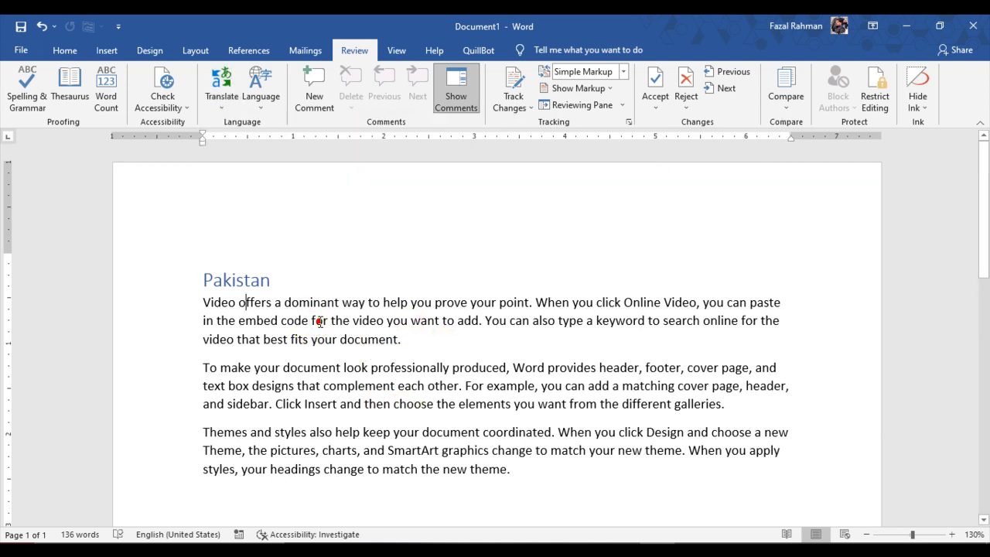
left_click(221, 113)
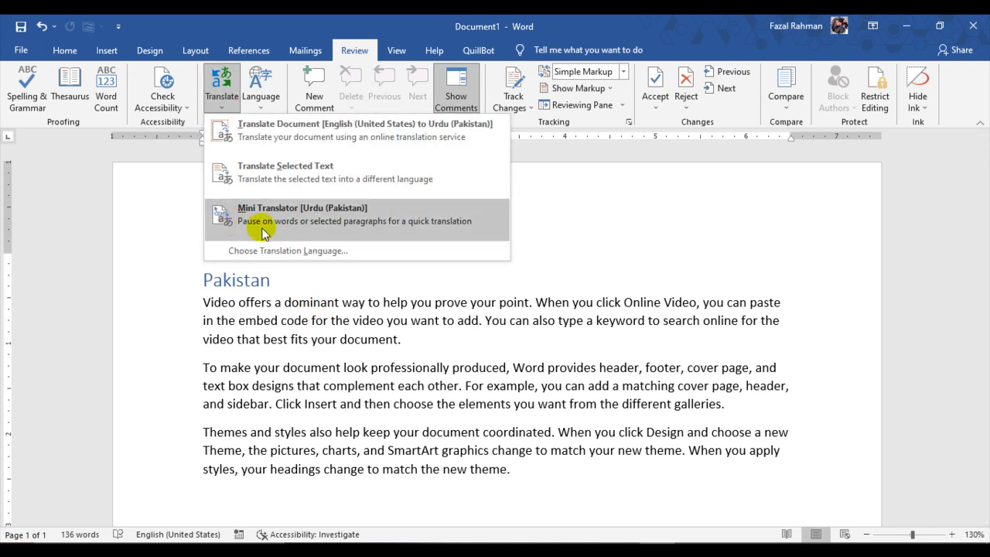
left_click(300, 322)
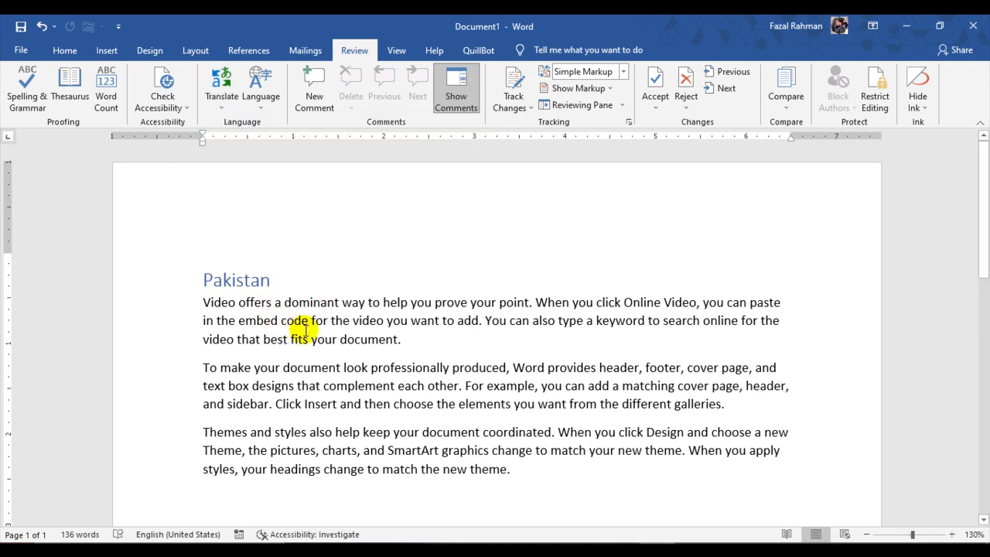
left_click(225, 108)
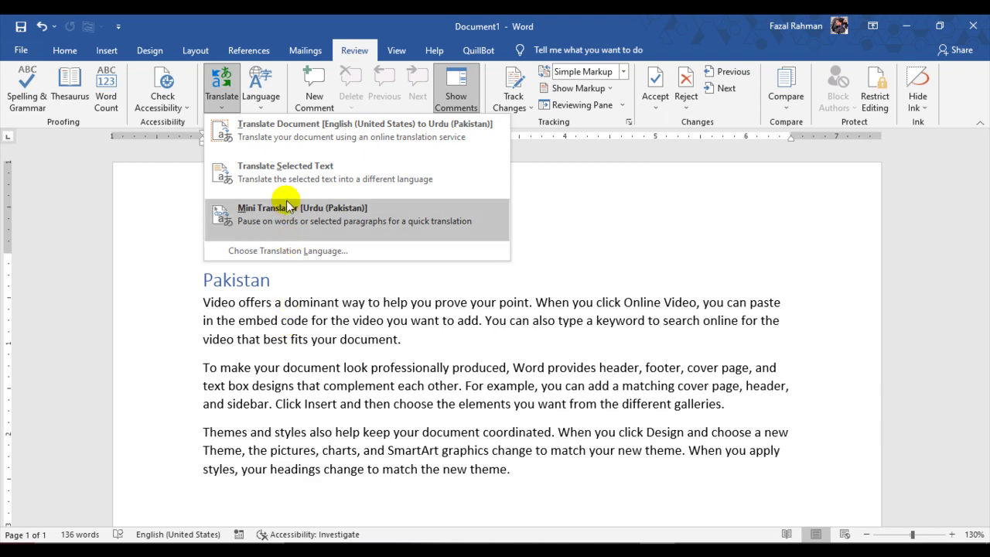
left_click(292, 139)
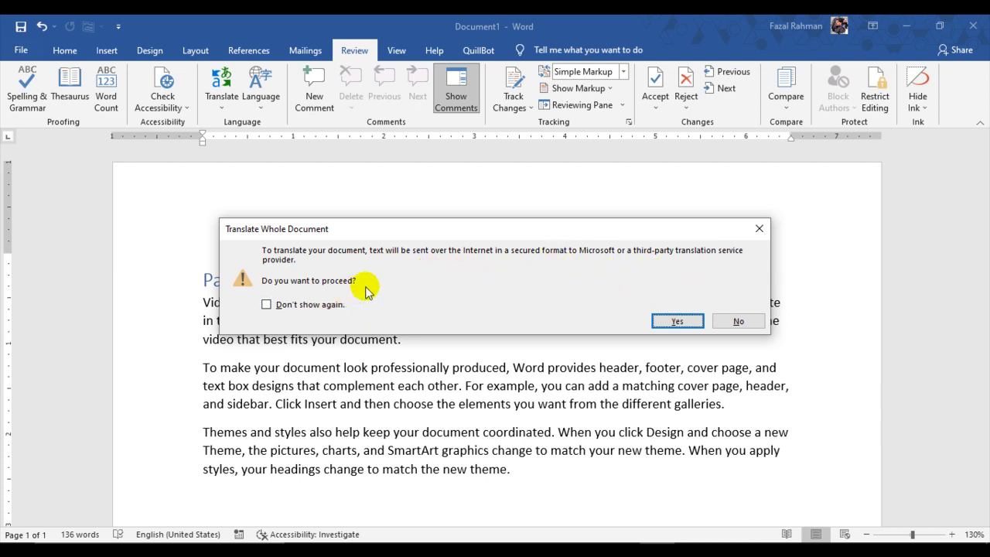
left_click(672, 323)
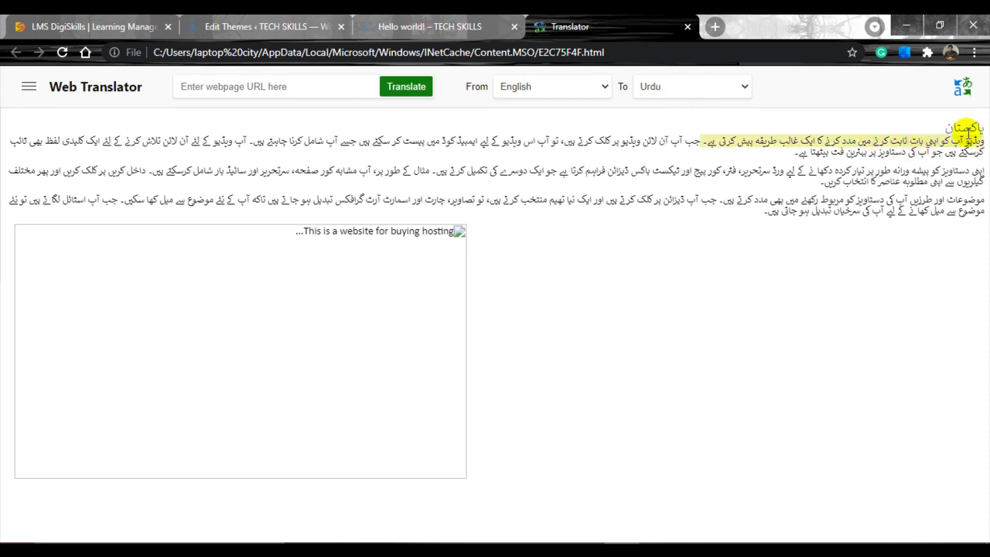
Check the English originals behind the Urdu sentences and leave Urdu as the target language.
mouse_move(984, 146)
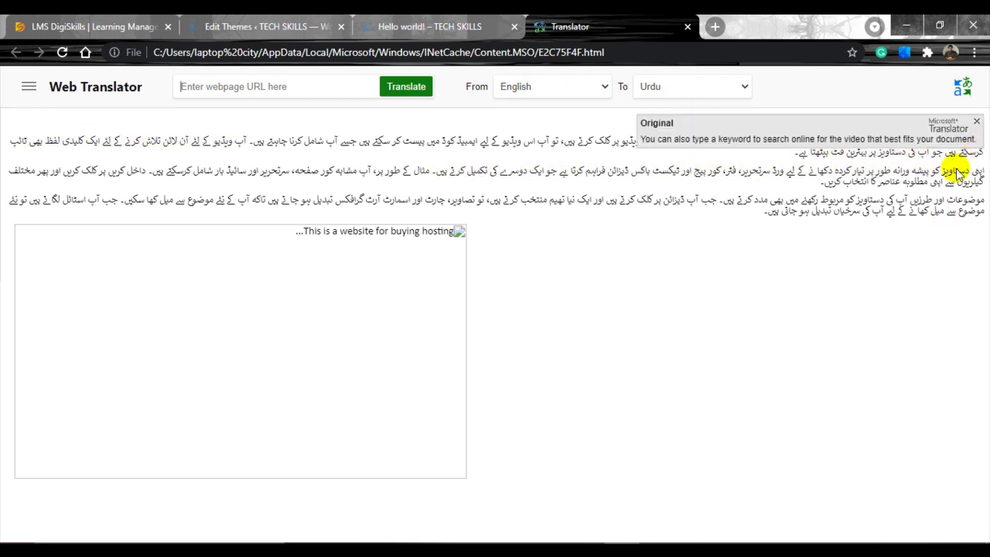
mouse_move(950, 171)
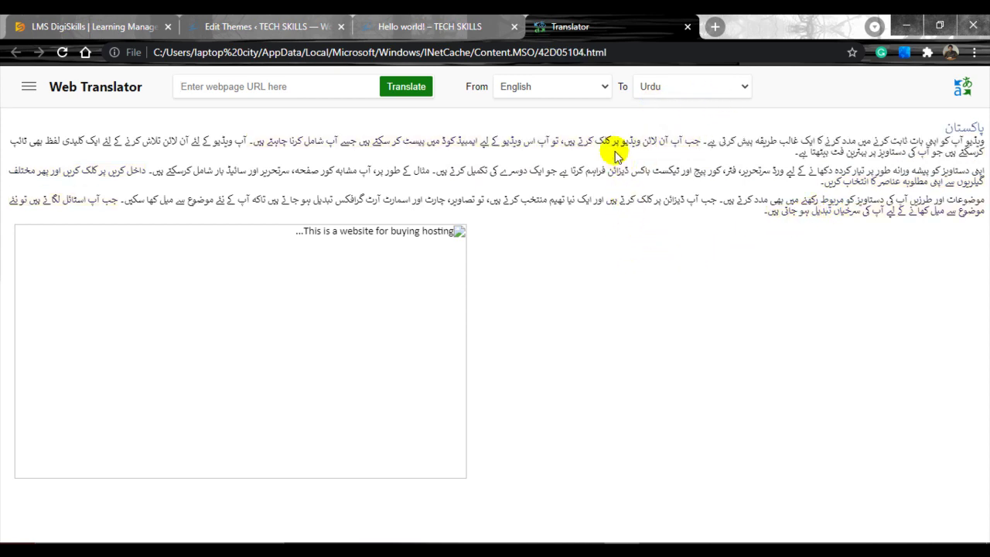
left_click(745, 88)
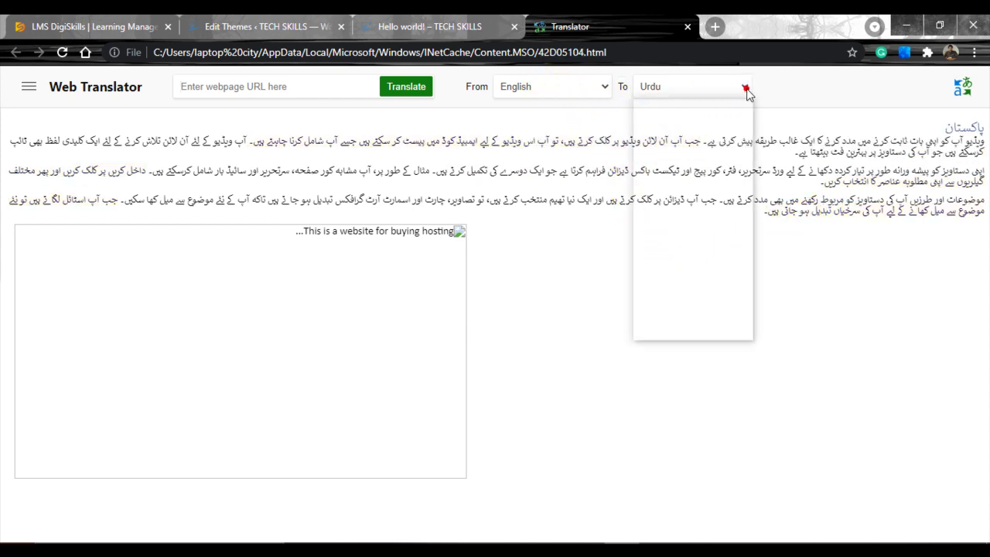
scroll(690, 275, "up", 10)
scroll(690, 274, "up", 2)
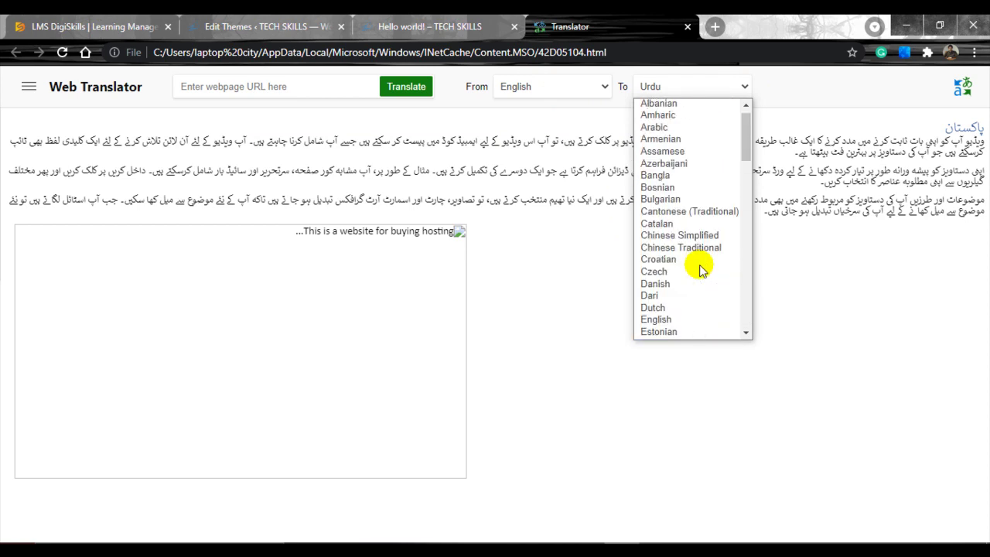
scroll(691, 275, "down", 15)
left_click(692, 400)
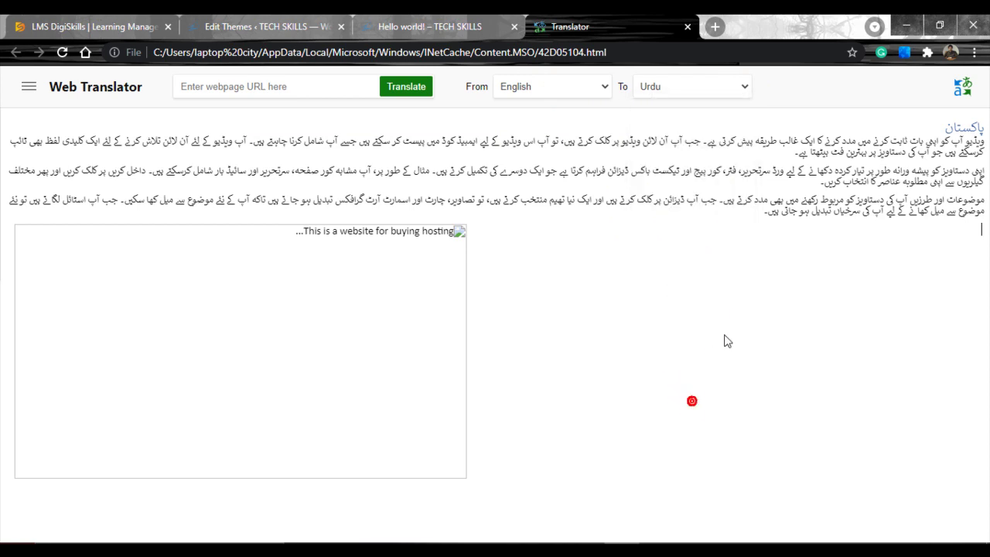
Back in Word, translate the selected first sentence into Urdu, then close the Research pane.
left_click(906, 29)
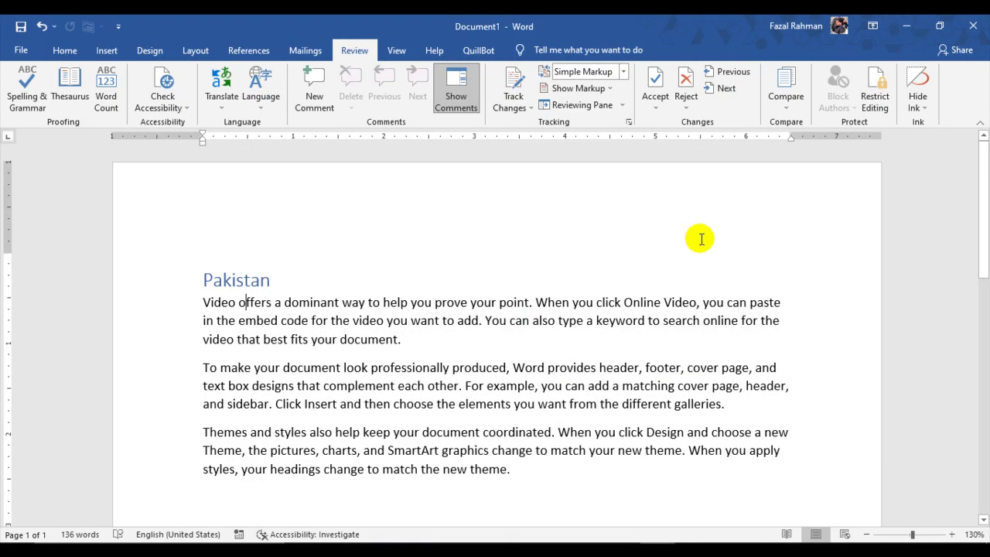
left_click(221, 99)
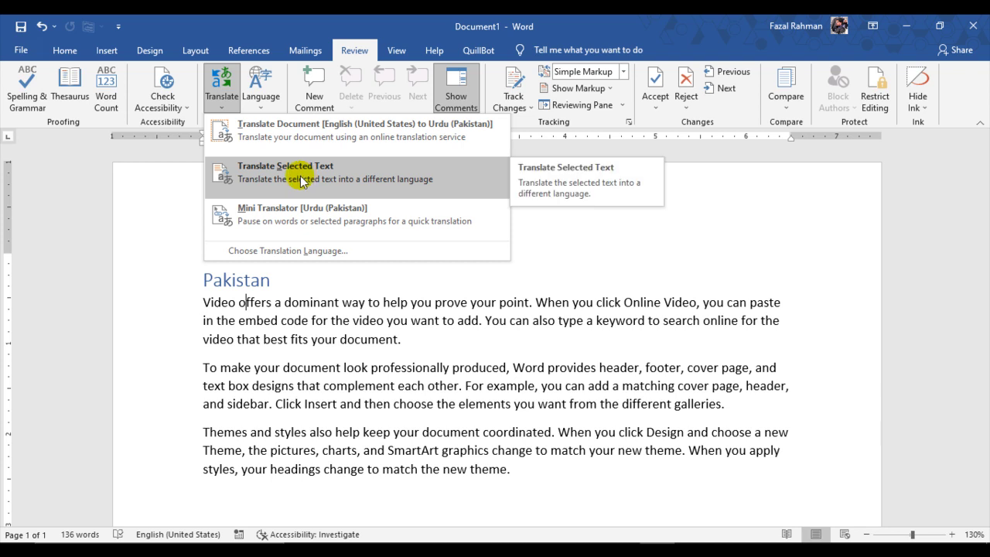
left_click(325, 313)
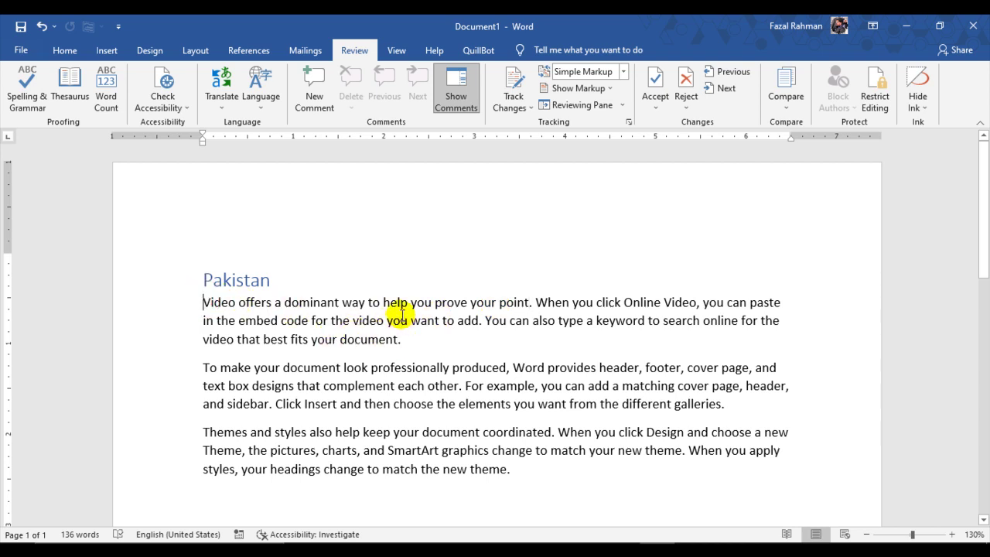
key("shift+Right")
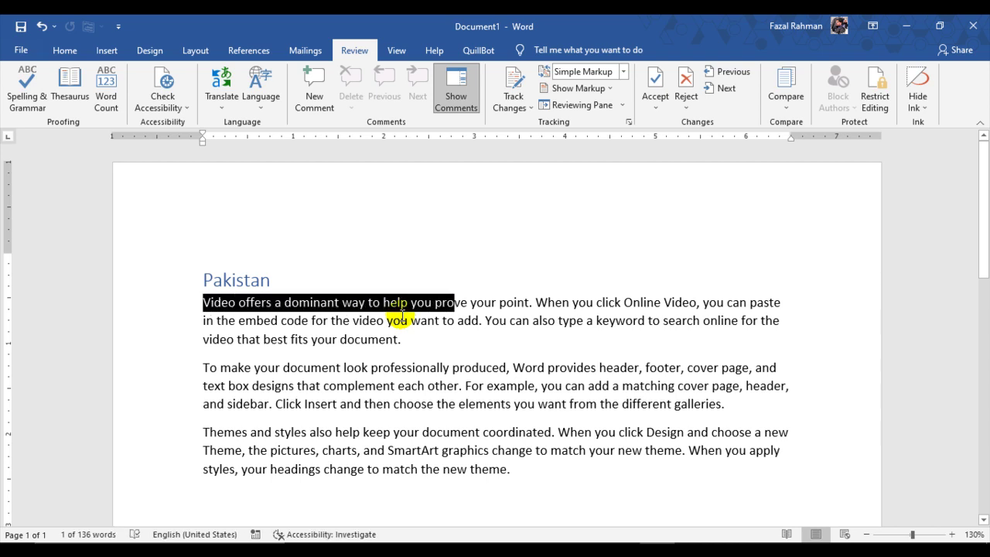
key("shift+Right")
key("shift+Right")
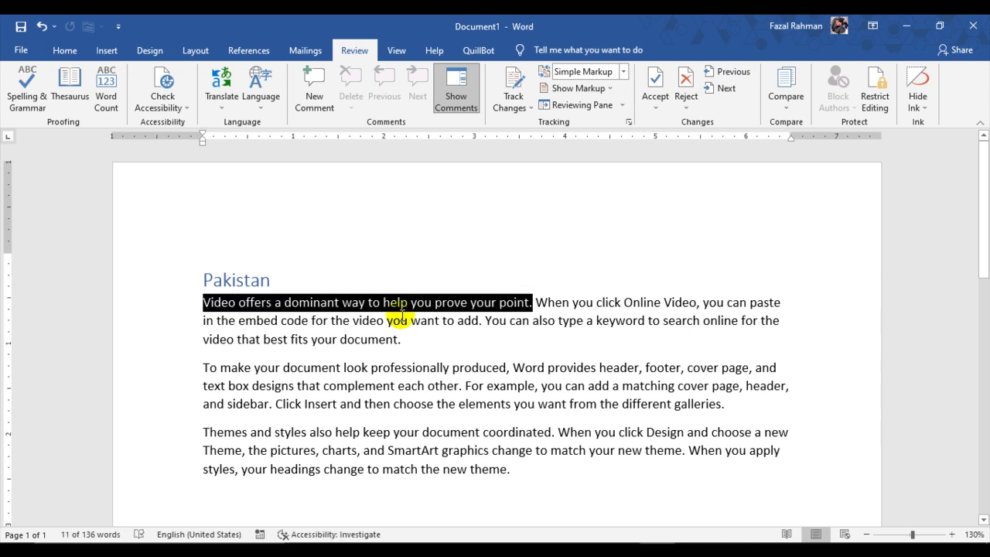
left_click(222, 92)
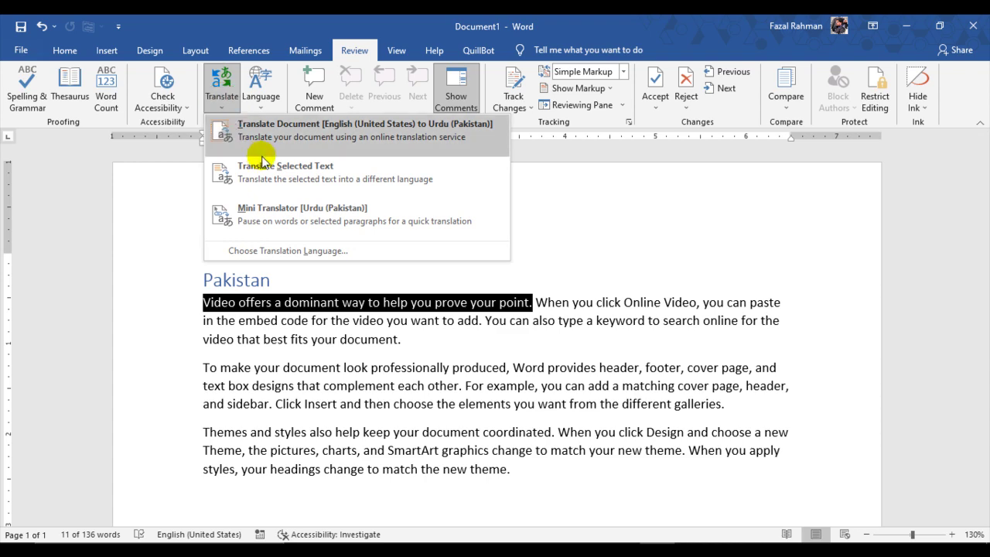
left_click(284, 175)
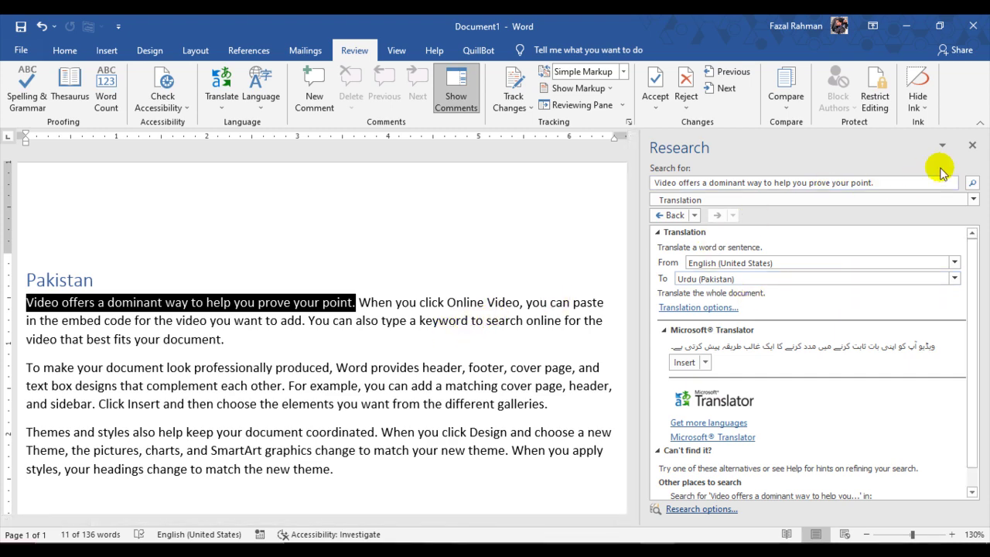
left_click(973, 144)
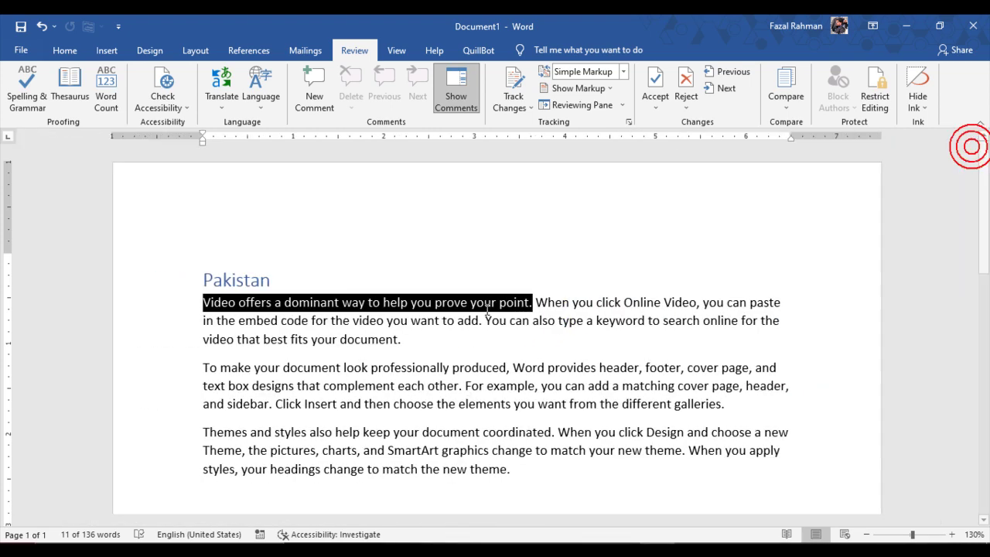
Enable the Mini Translator for Urdu (Pakistan) from the Translate menu and confirm with Yes.
left_click(368, 324)
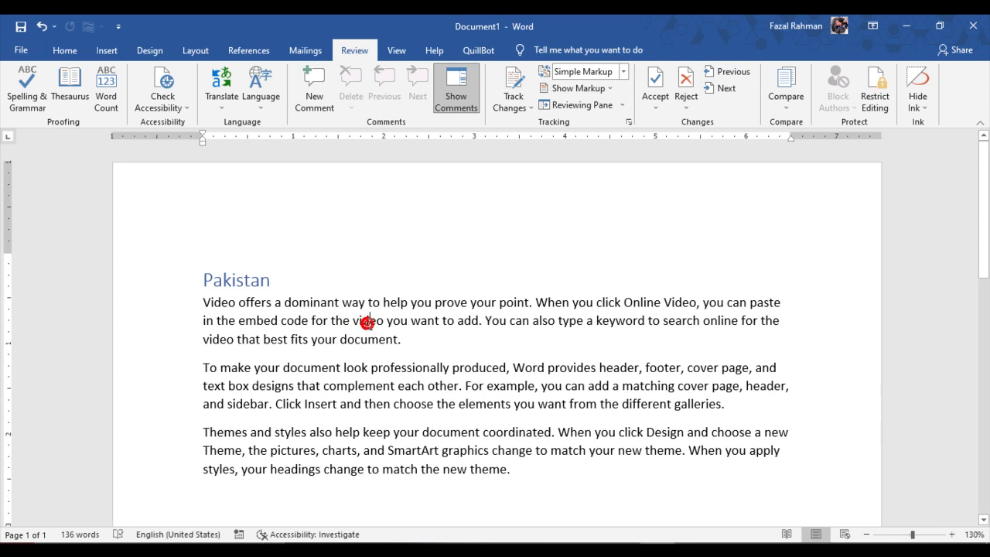
left_click(225, 111)
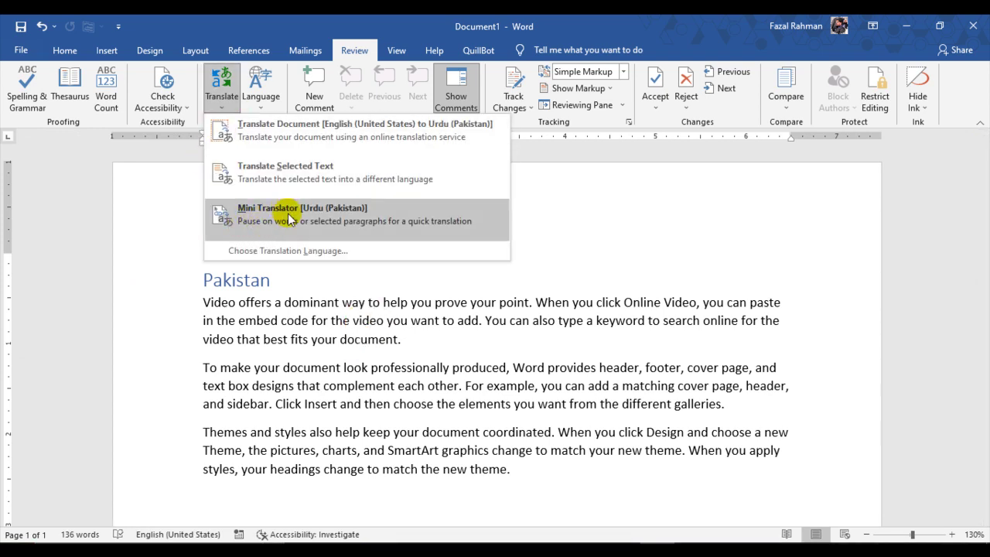
left_click(349, 339)
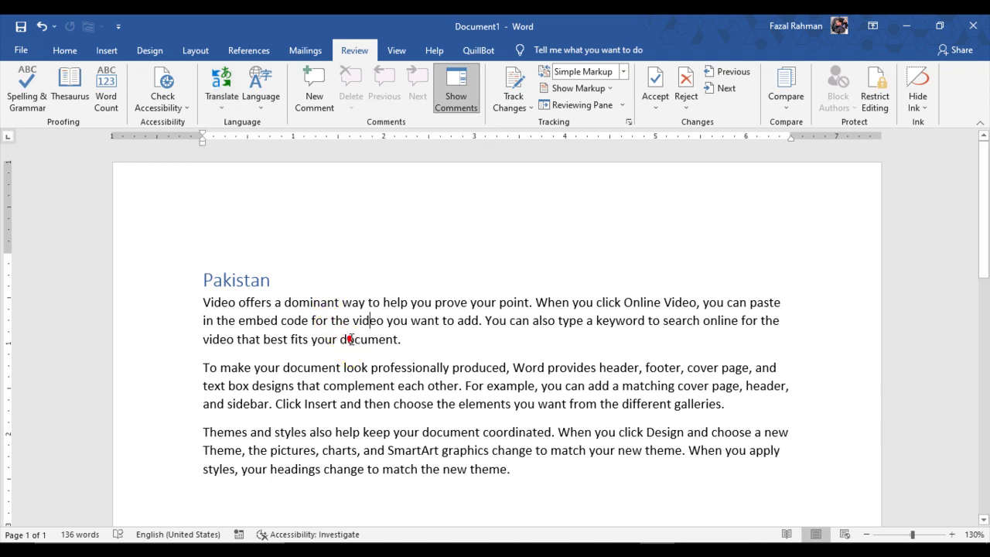
double_click(312, 305)
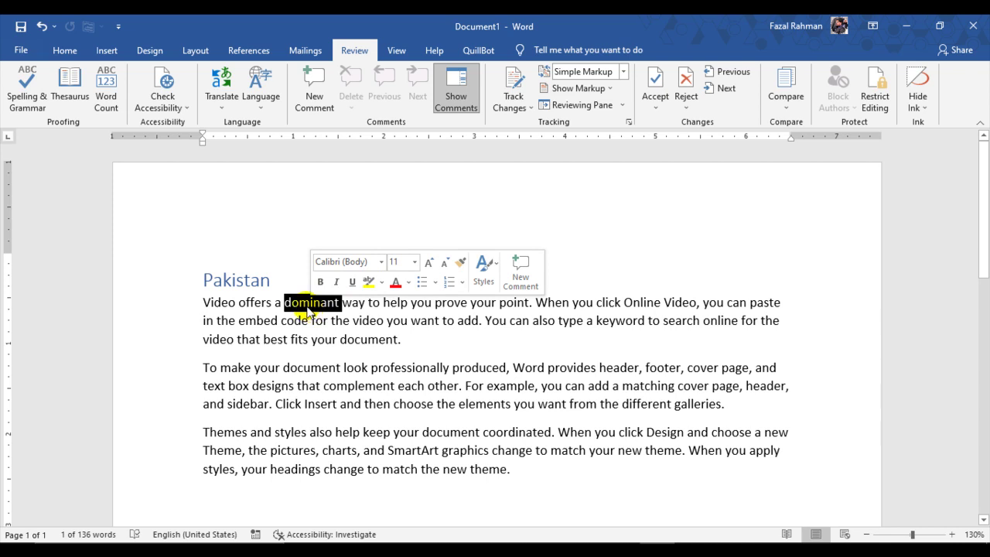
left_click(221, 100)
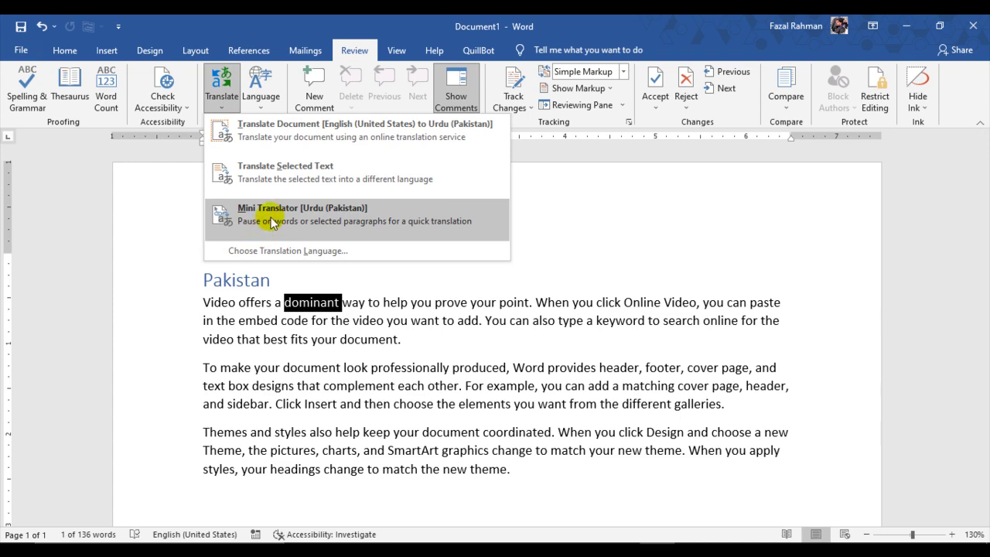
left_click(267, 301)
left_click(263, 301)
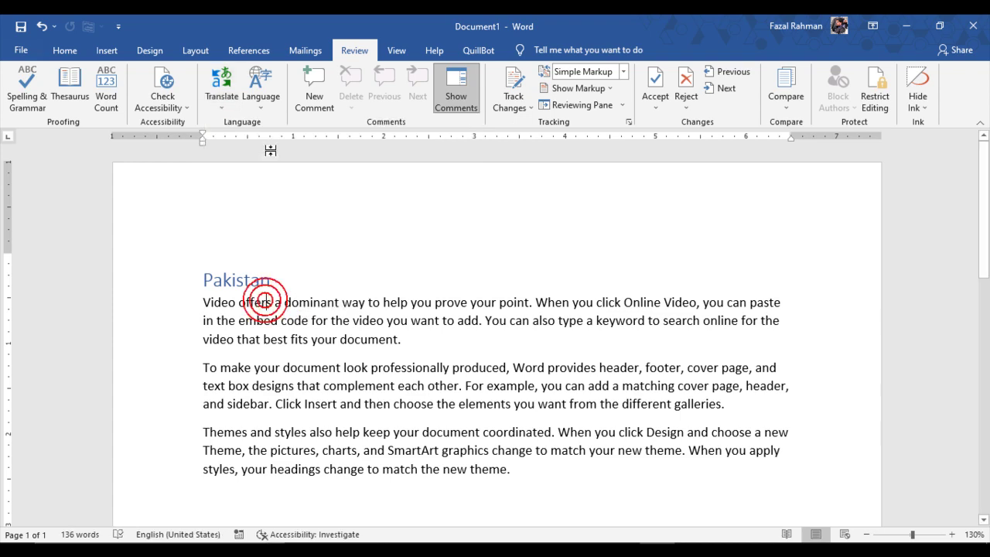
left_click(218, 107)
left_click(284, 220)
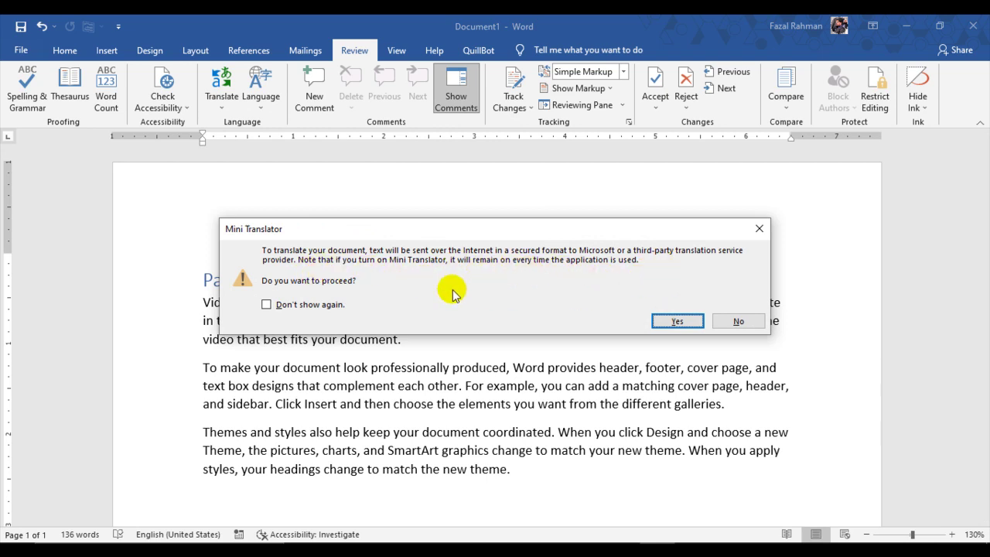
left_click(677, 322)
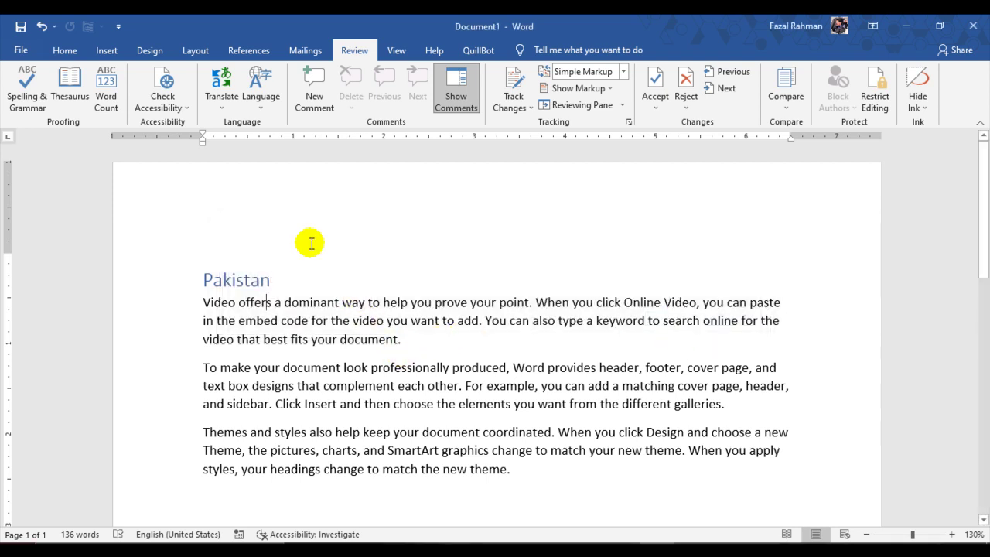
Preview Mini Translator Urdu pop-ups on 'dominant' and other words in the text.
left_click(185, 108)
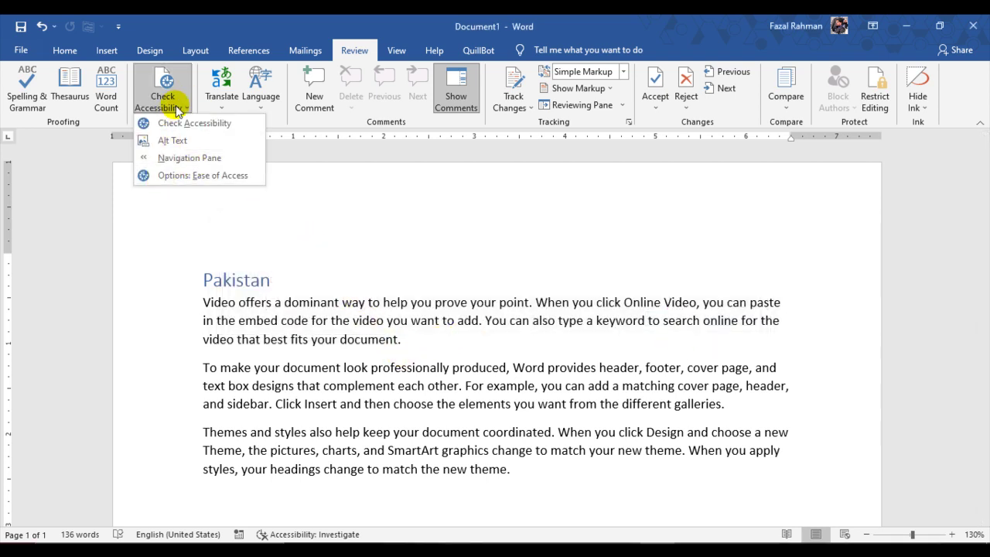
left_click(224, 106)
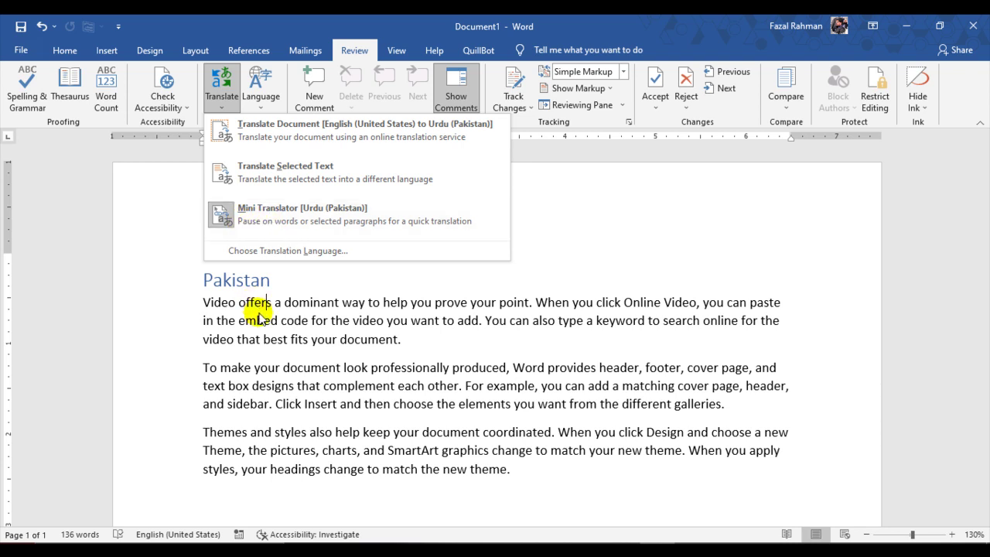
left_click(324, 344)
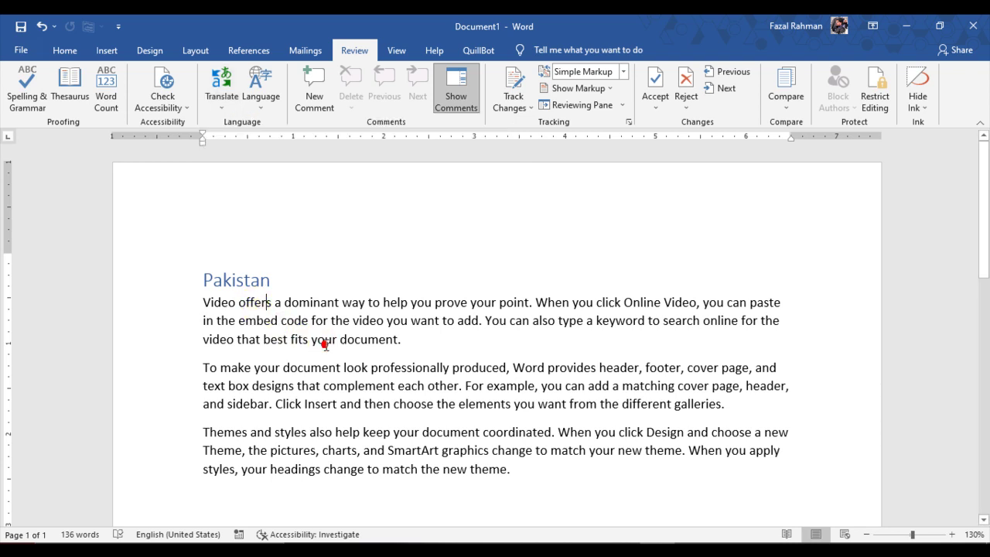
double_click(317, 302)
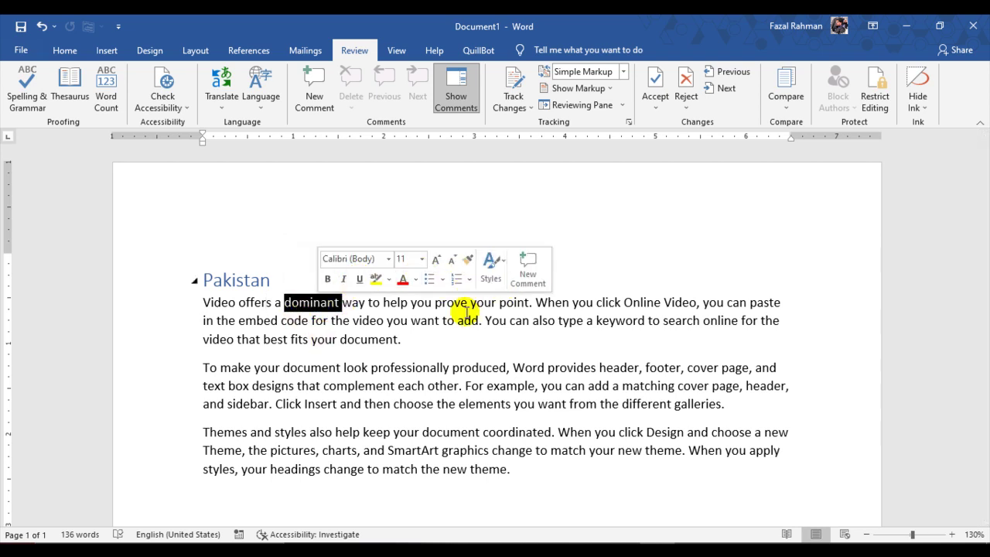
left_click(434, 306)
mouse_move(307, 302)
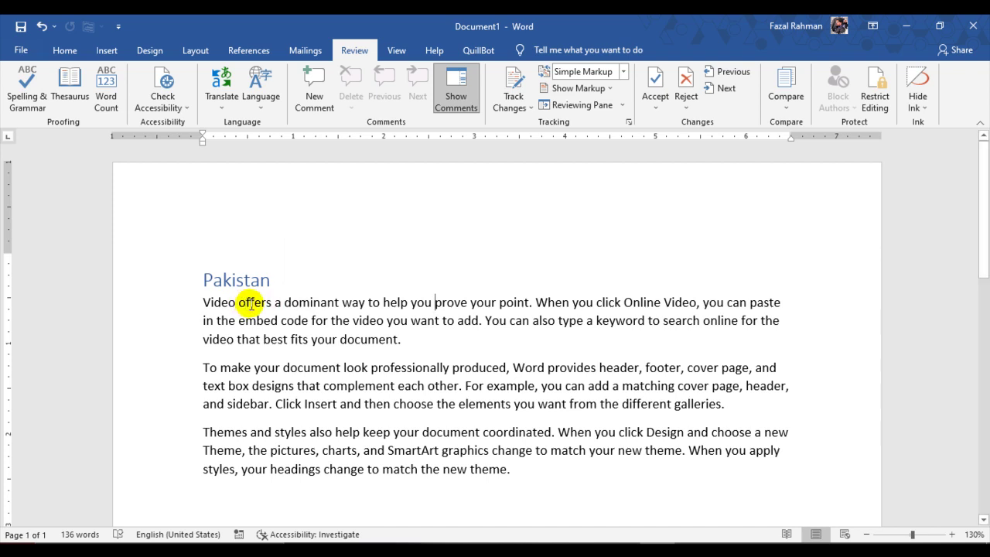
mouse_move(254, 300)
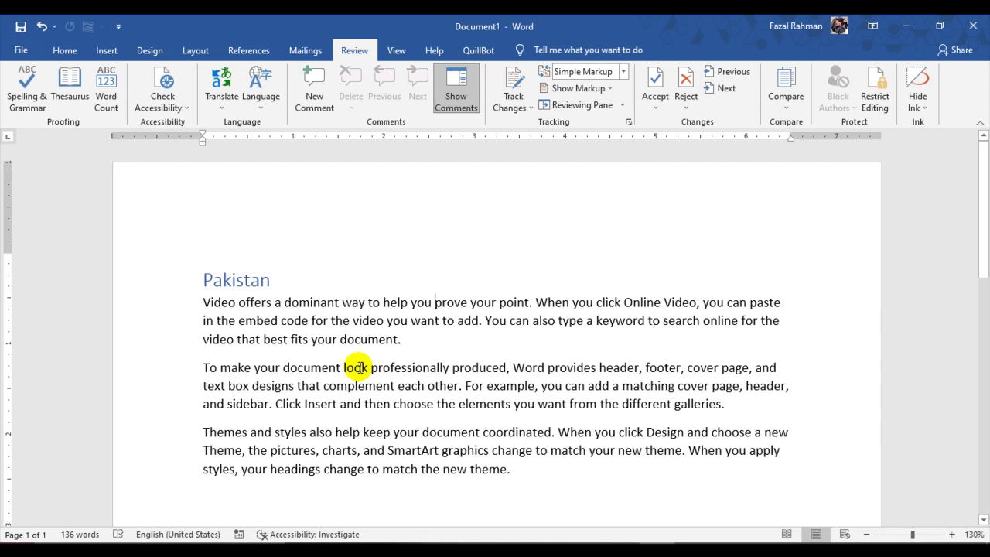
mouse_move(360, 367)
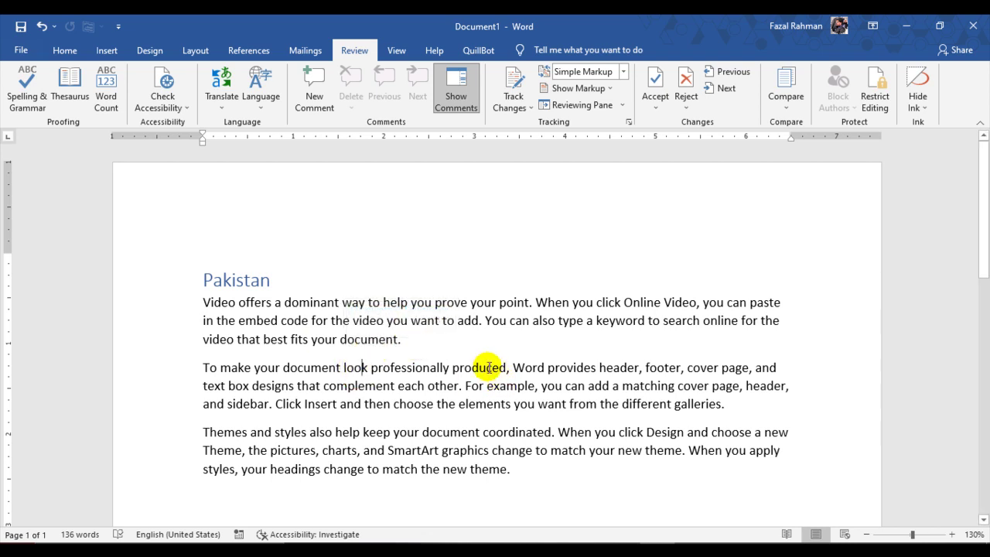
mouse_move(479, 365)
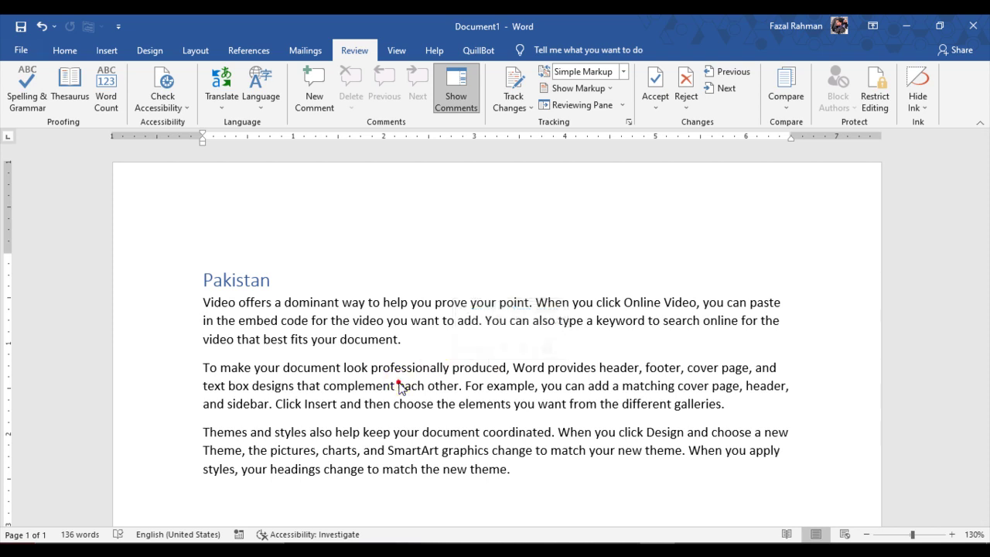
Turn the Mini Translator off and place the insertion point after 'document'.
left_click(222, 112)
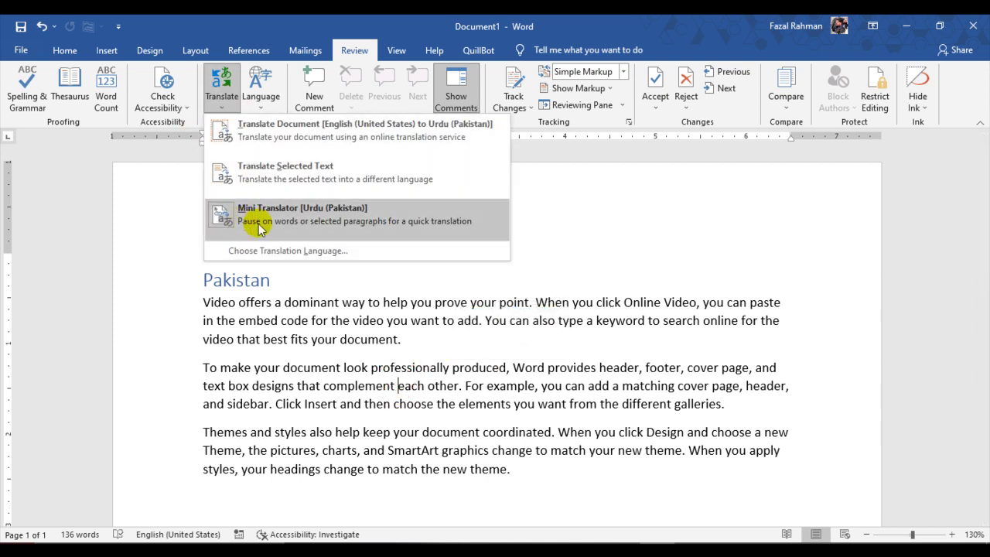
left_click(299, 219)
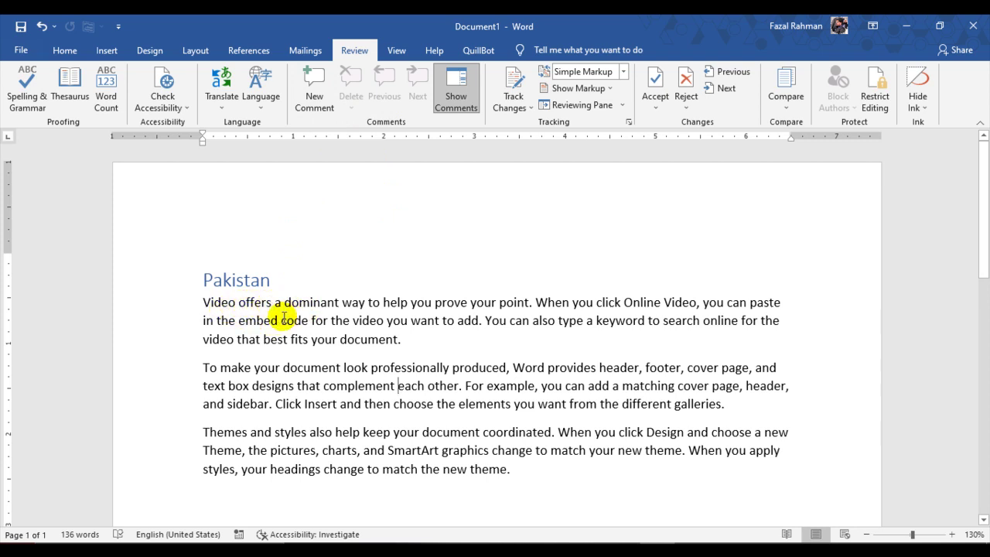
left_click(407, 343)
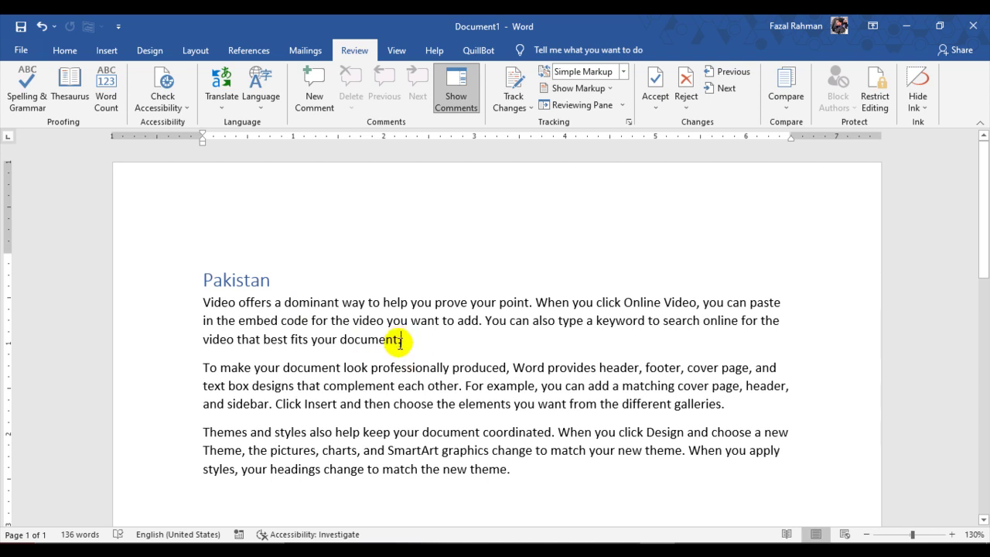
Add placeholder comments on 'document', 'galleries' and 'theme', then open the Delete comment options.
left_click(314, 101)
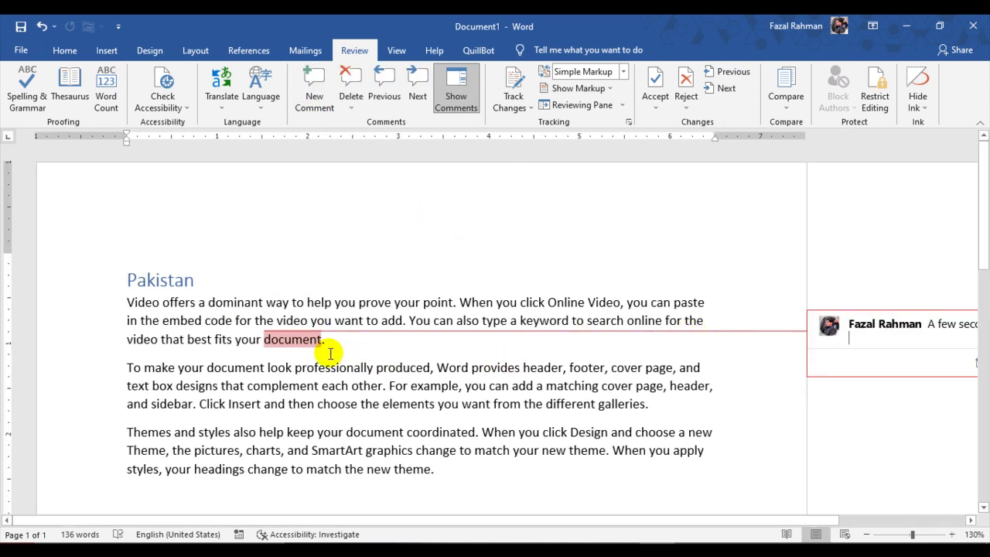
type("fo")
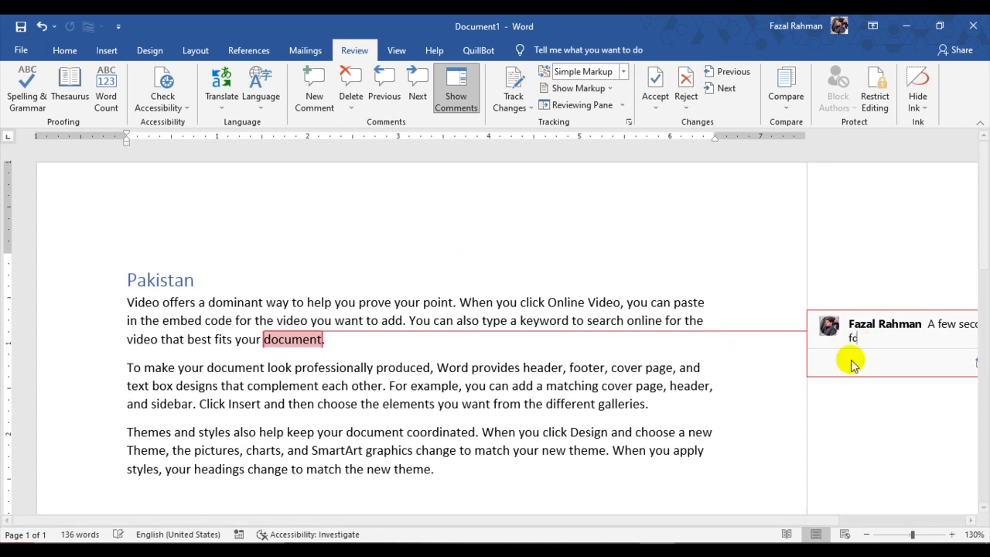
type("dfadfadfadfadfadfadf")
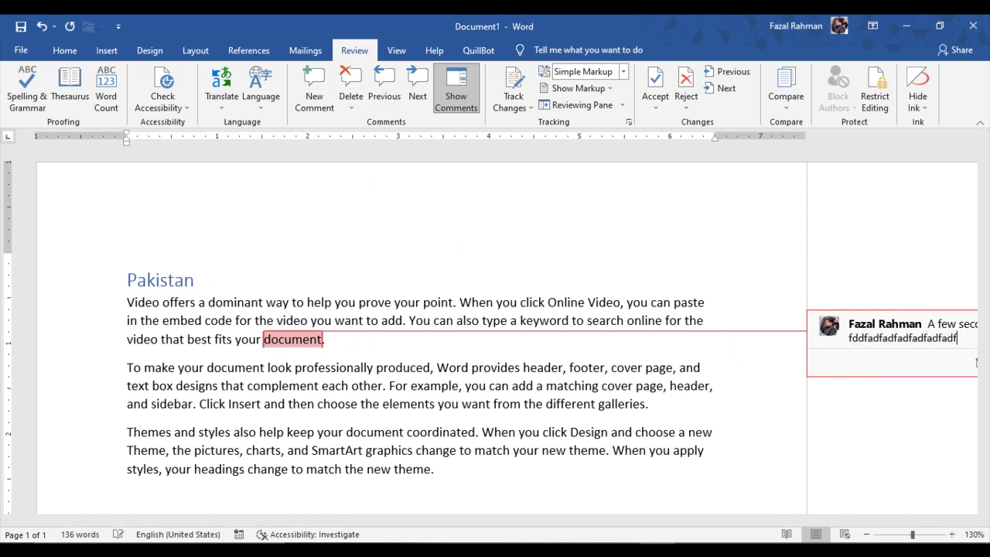
left_click(358, 387)
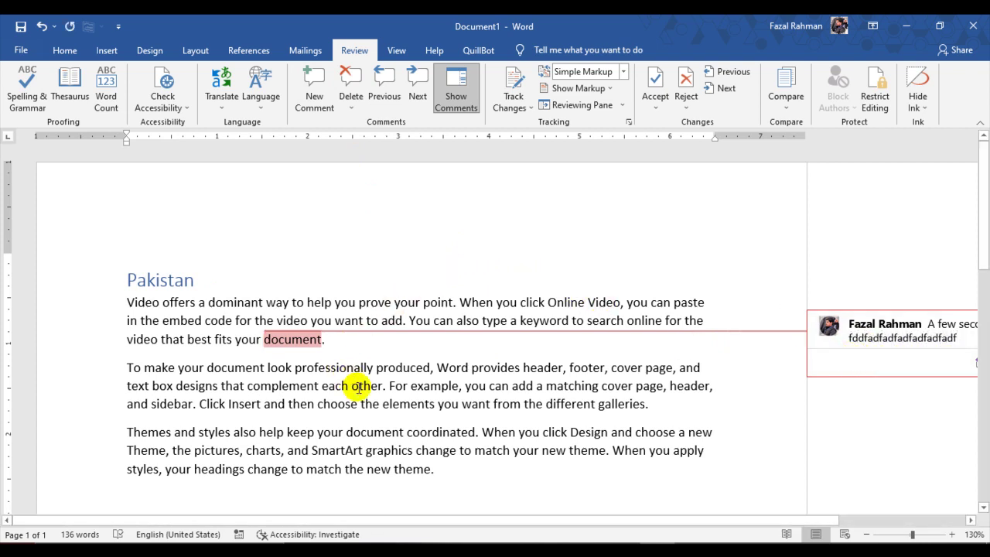
left_click(625, 404)
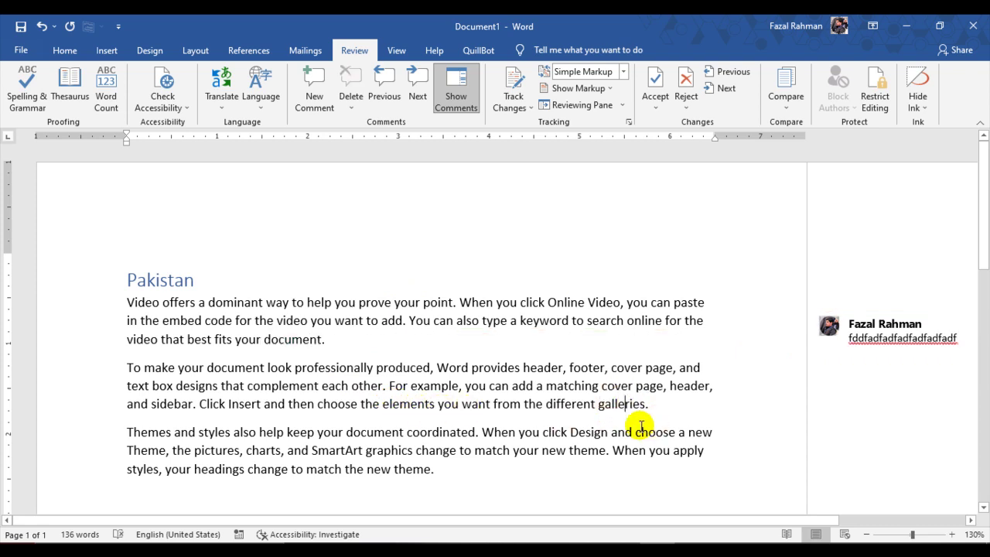
left_click(314, 91)
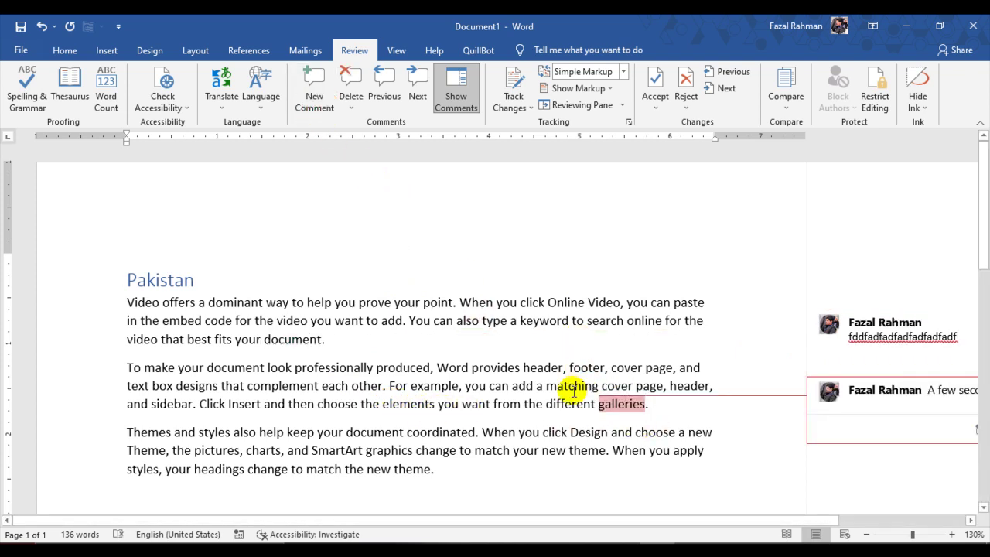
type("fadfafadfadfad")
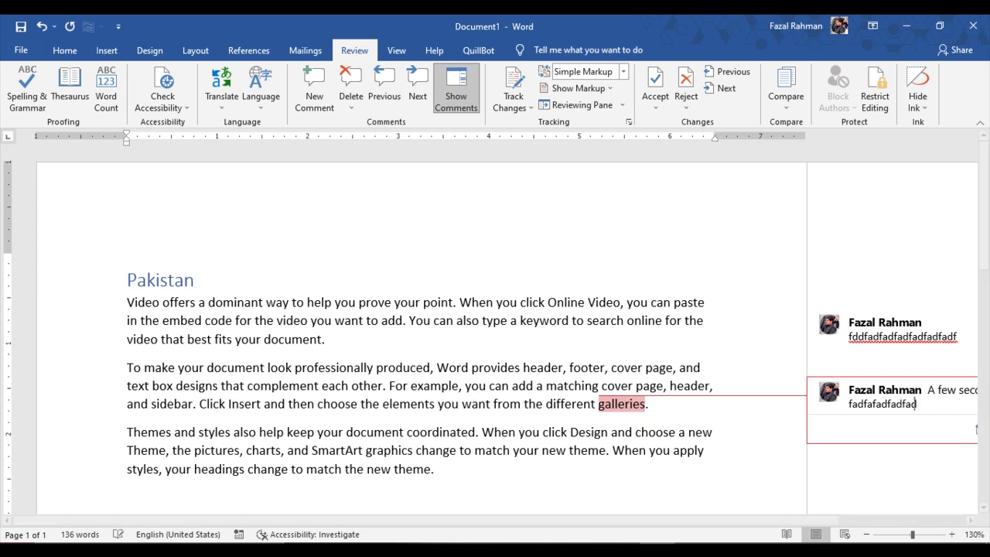
type("fa")
left_click(413, 468)
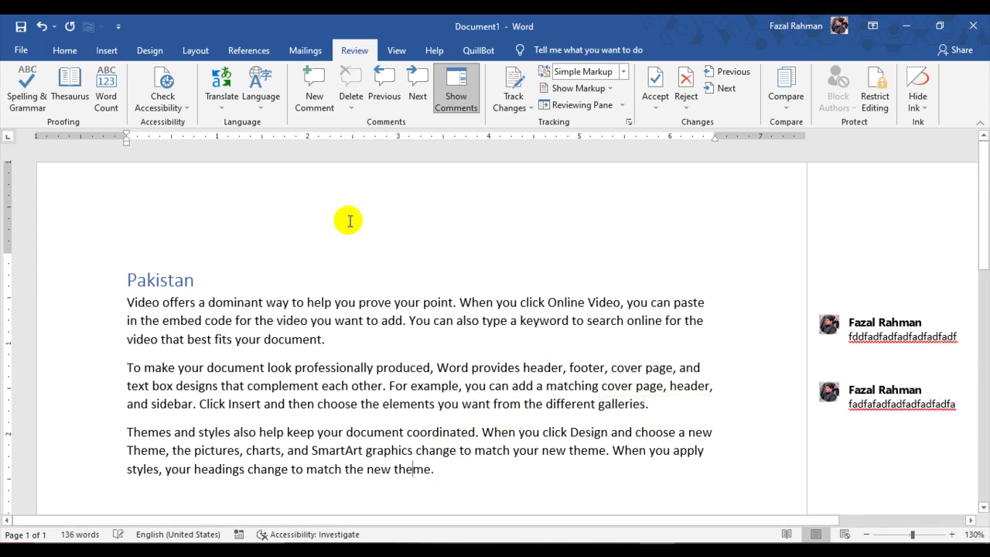
left_click(314, 91)
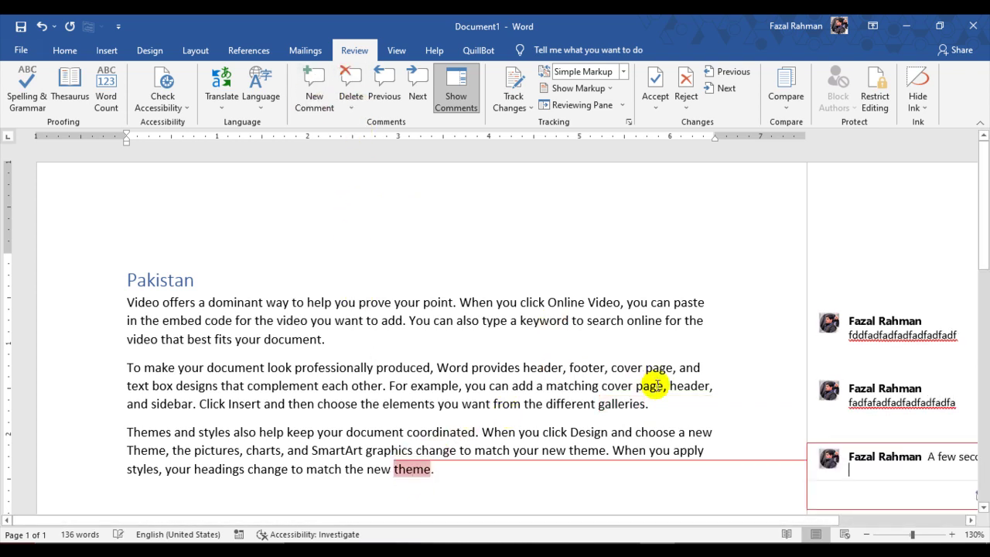
type("adfadfadfadfadf")
left_click(499, 320)
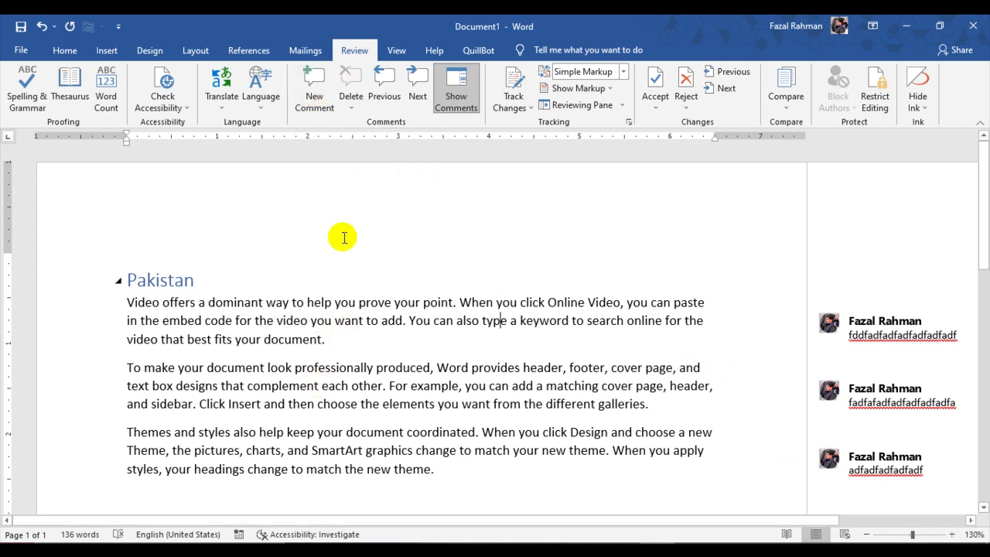
left_click(352, 109)
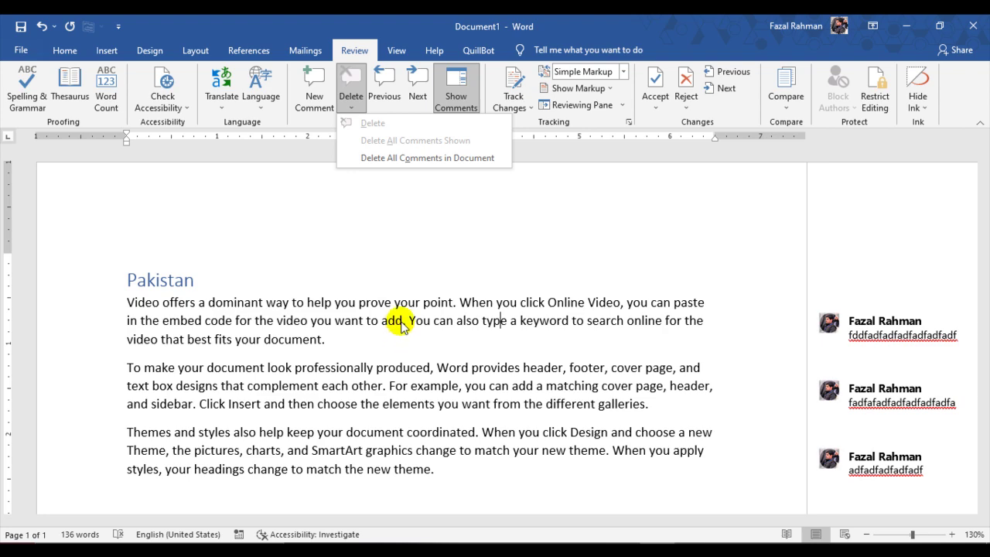
left_click(401, 326)
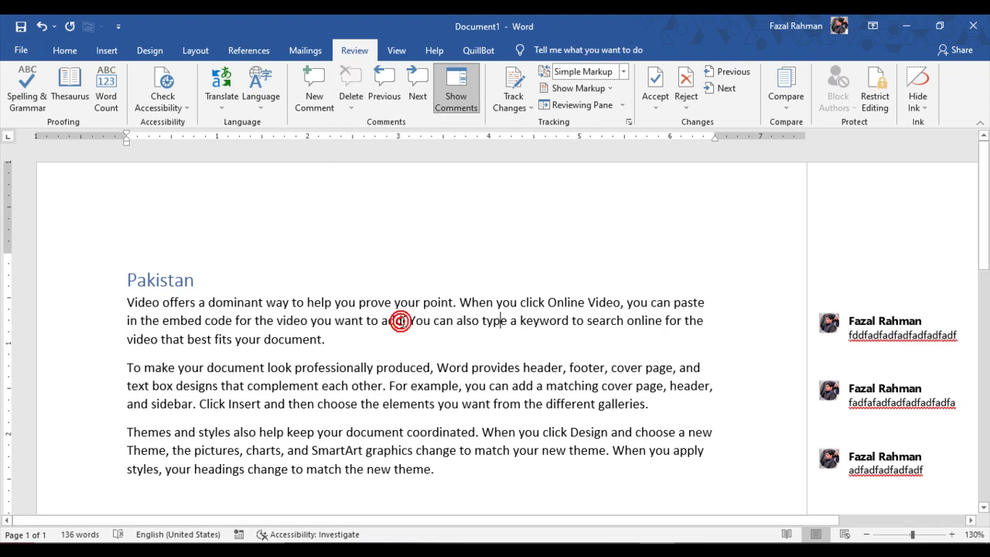
left_click(459, 104)
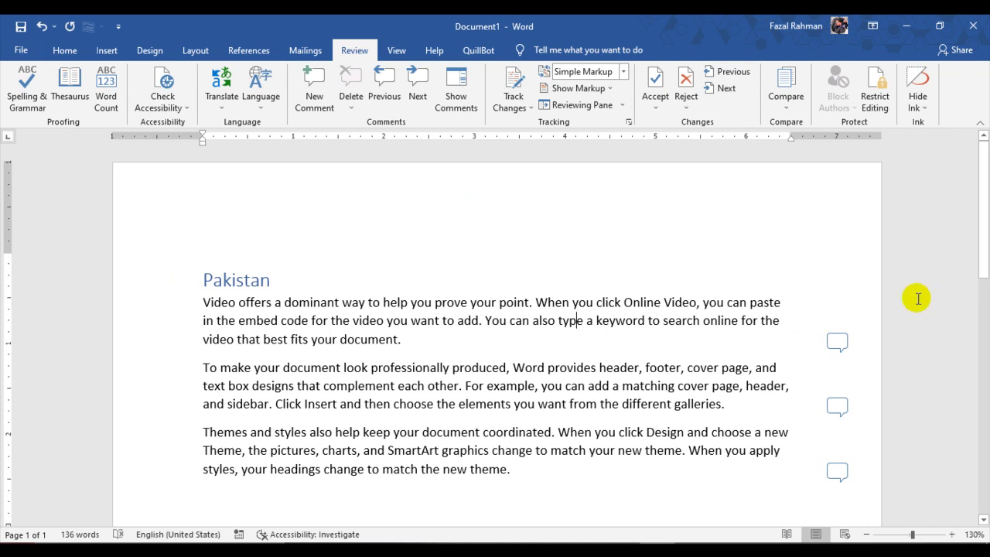
left_click(840, 342)
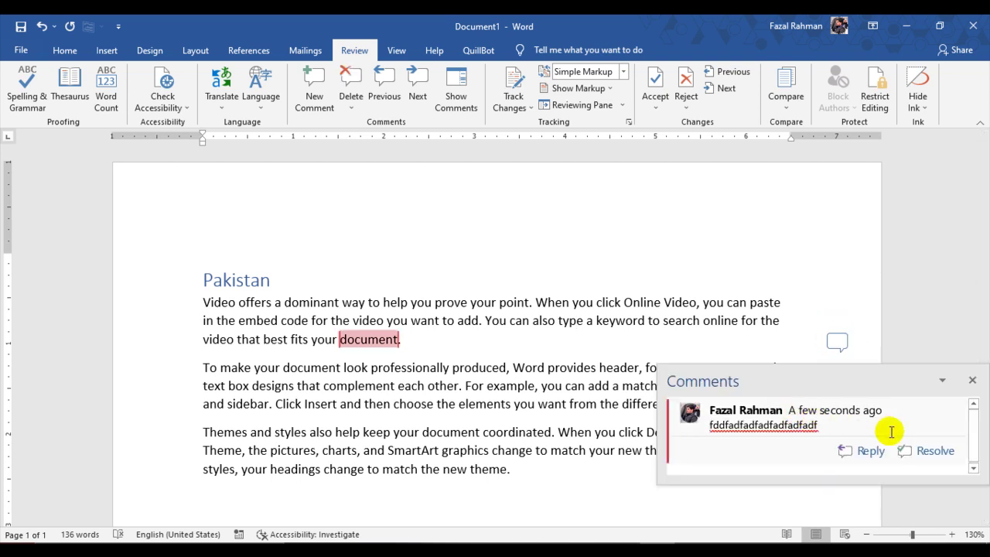
left_click(972, 380)
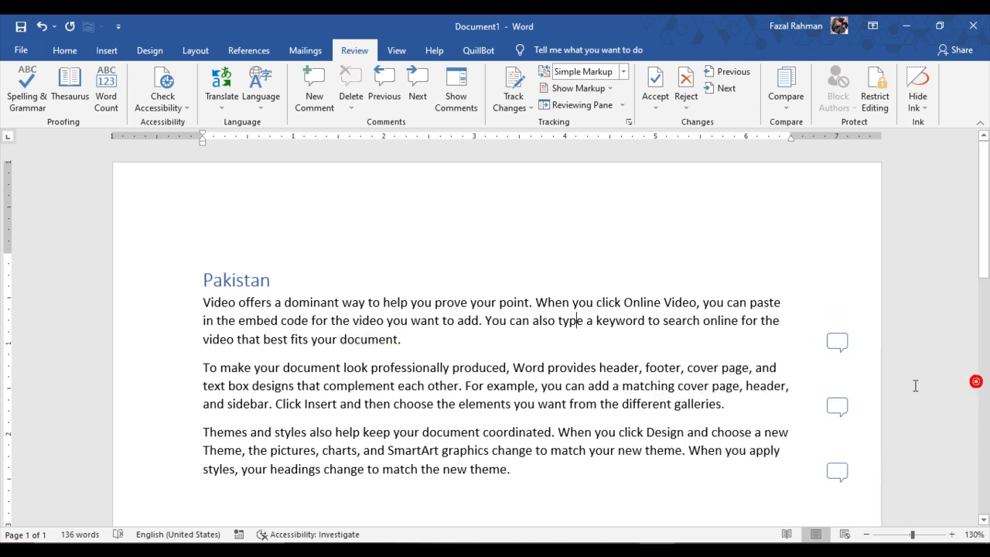
left_click(840, 410)
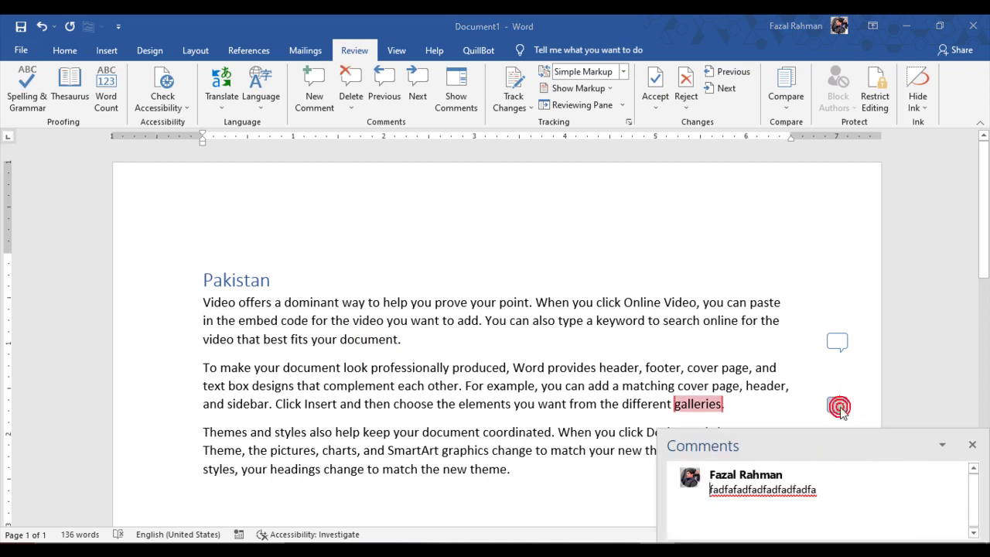
left_click(974, 446)
left_click(452, 106)
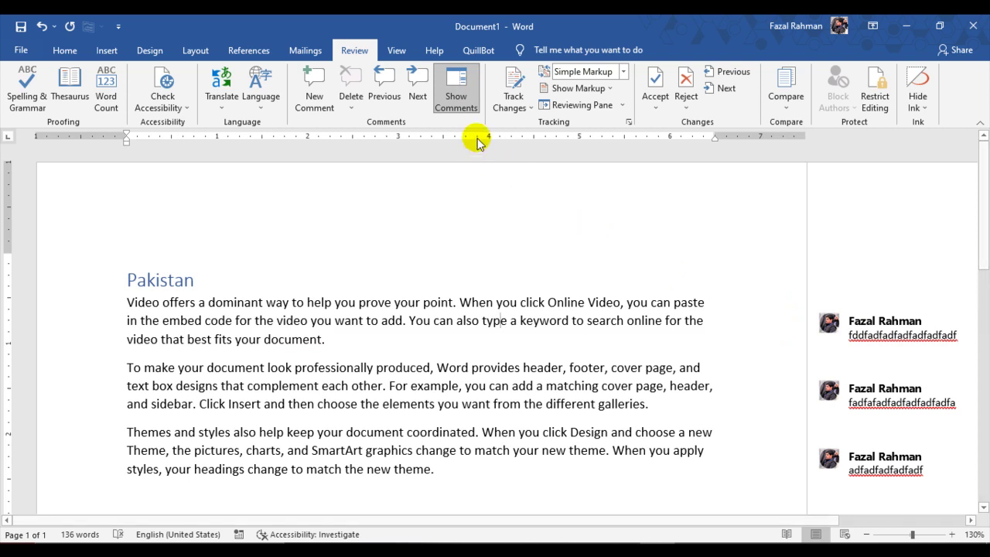
Delete the comment on 'document', then remove all remaining comments in the document.
left_click(418, 92)
left_click(418, 93)
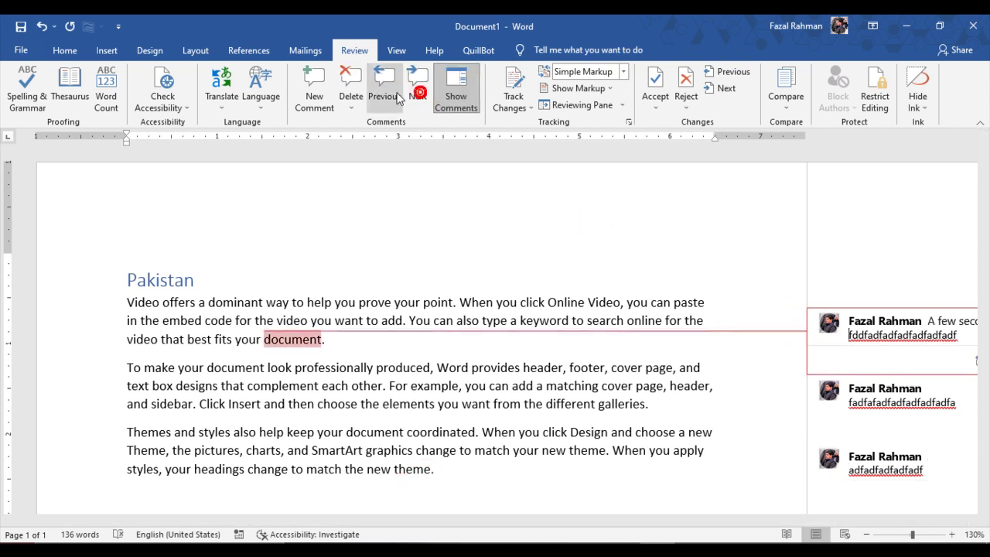
left_click(385, 93)
left_click(417, 93)
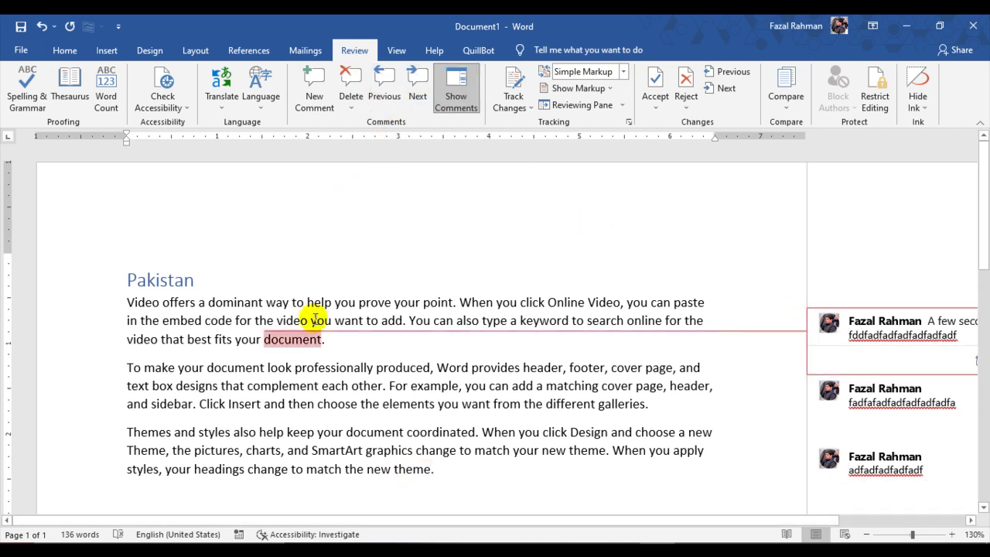
left_click(357, 82)
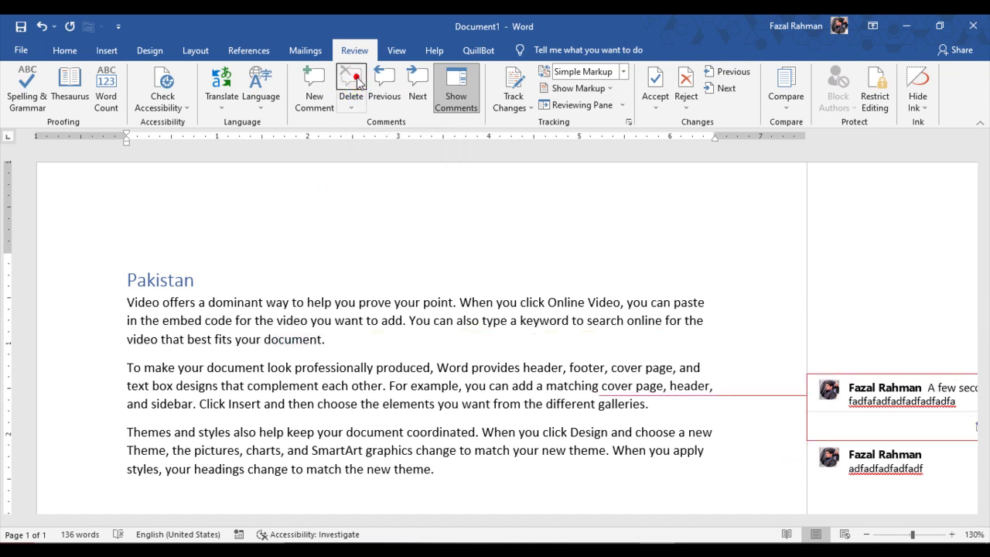
left_click(356, 113)
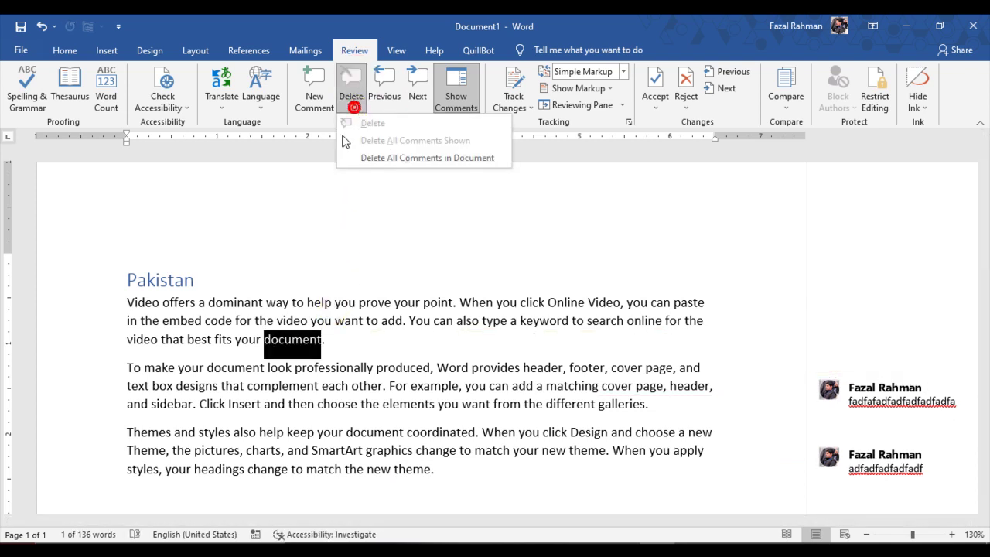
left_click(379, 158)
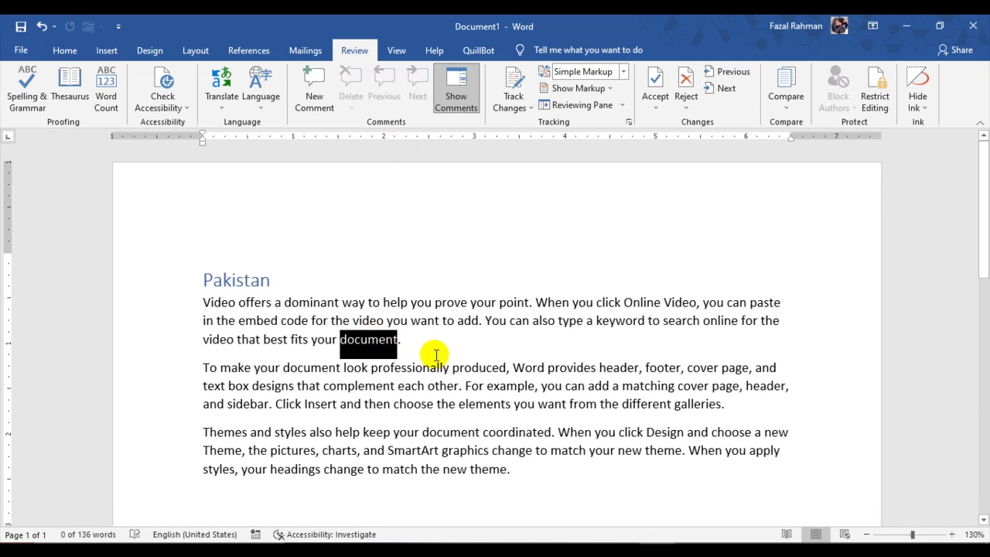